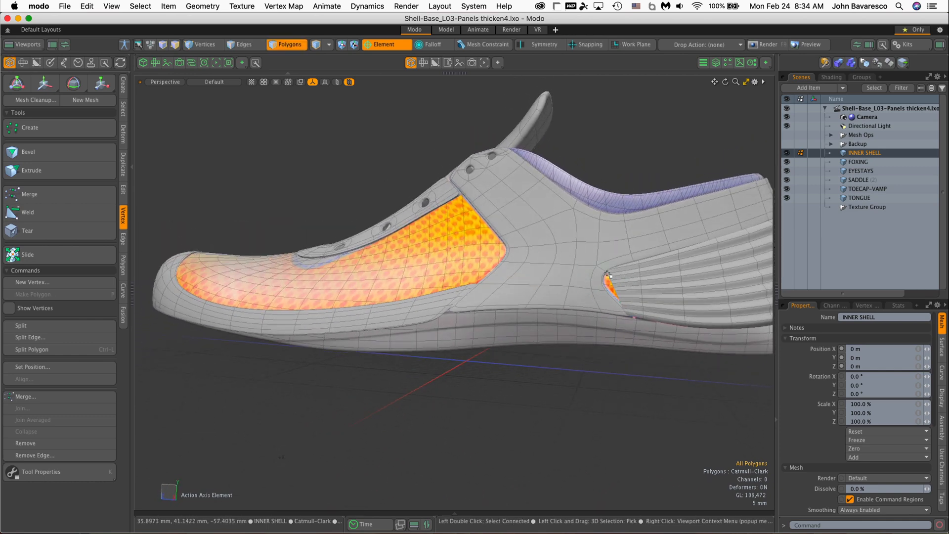
Select the SADDLE mesh and turn off its subdivision smoothing to expose the base polygons around the eyelet holes.
left_click_drag(647, 300, 574, 246, "alt")
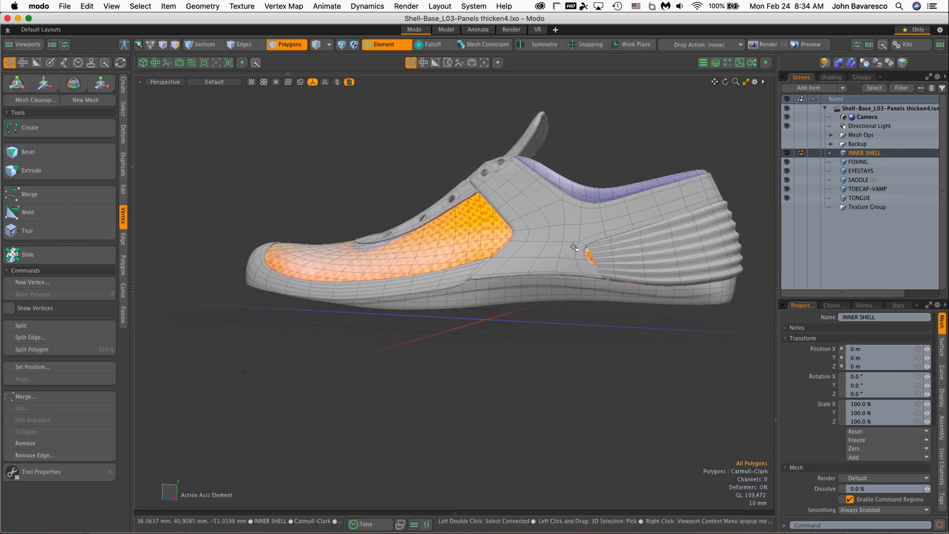
left_click_drag(503, 189, 595, 236, "ctrl+alt")
left_click_drag(654, 283, 676, 280, "alt")
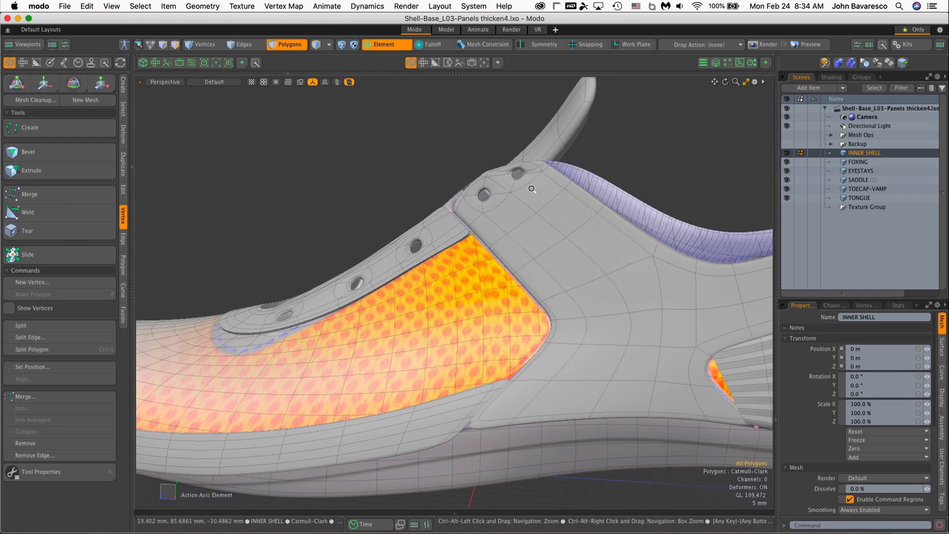
left_click_drag(562, 210, 562, 366, "ctrl+alt")
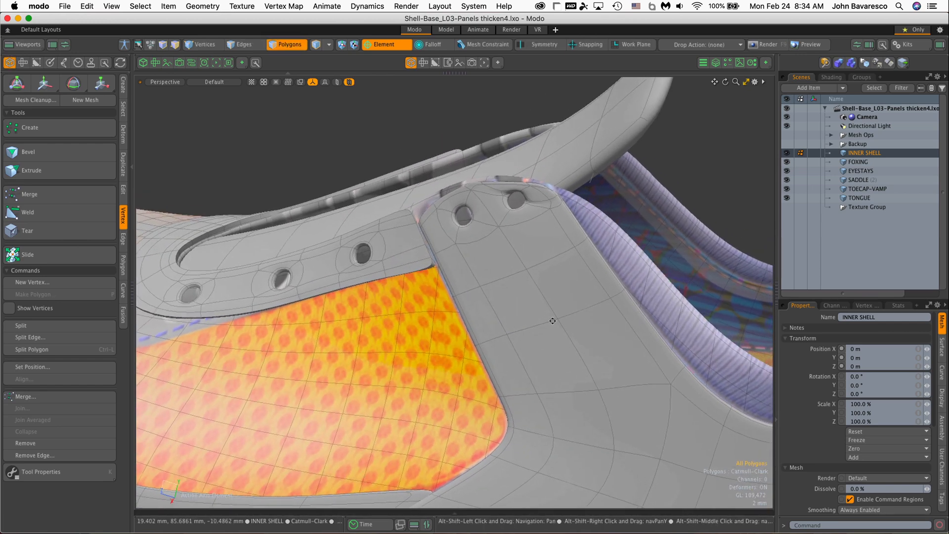
key("3")
key("5")
left_click(517, 240)
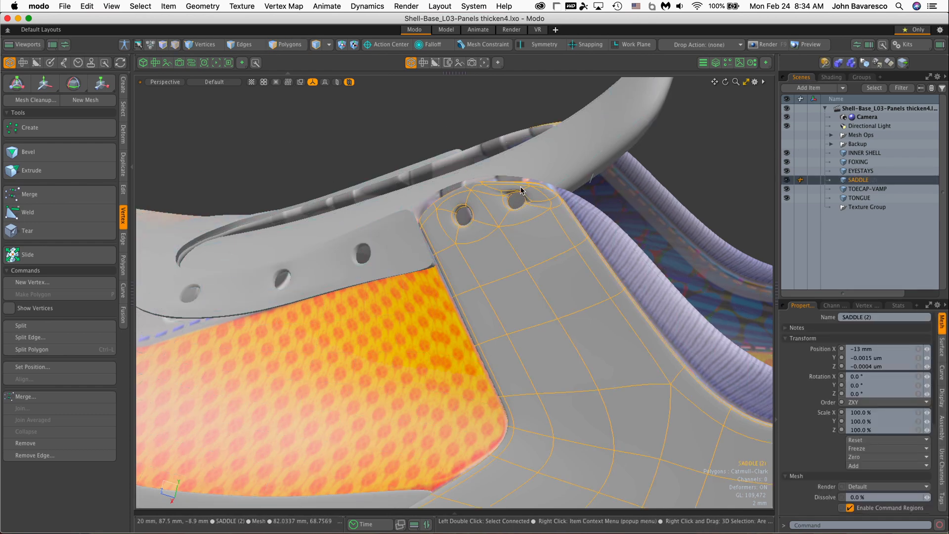
left_click_drag(535, 212, 548, 234, "alt")
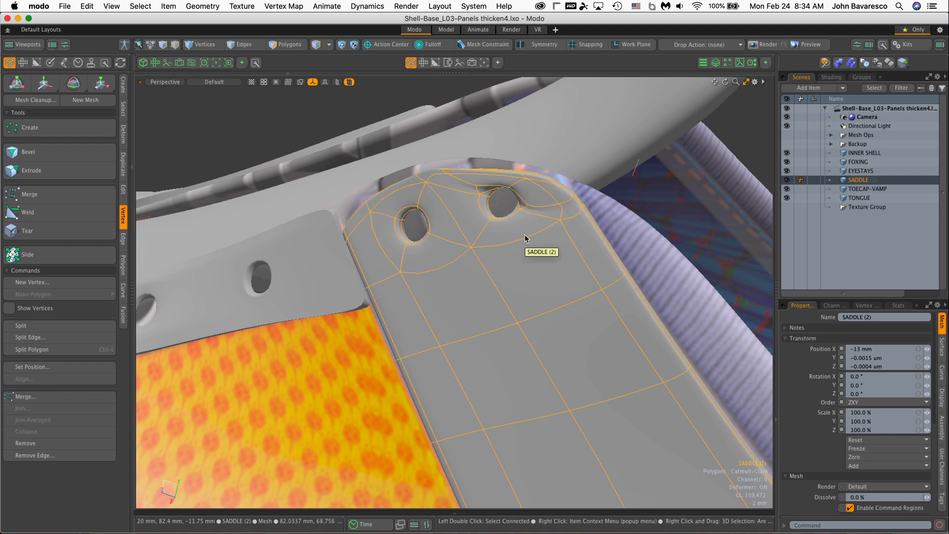
key("Tab")
left_click_drag(525, 239, 578, 275, "alt")
key("Escape")
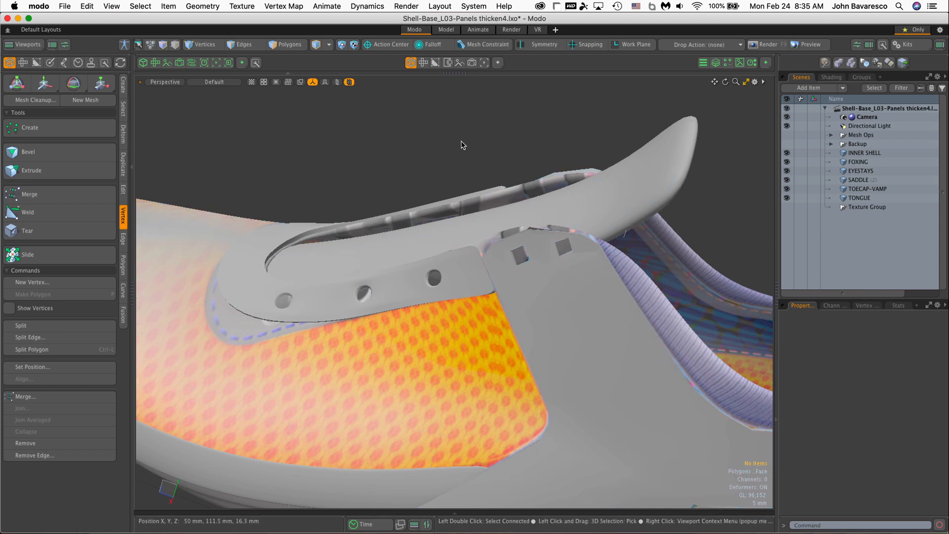
Select the SADDLE mesh again, switch to polygon selection and pick a polygon just below the eyelet holes.
left_click_drag(548, 269, 620, 217, "ctrl+alt")
left_click(560, 262)
left_click(288, 50)
left_click_drag(601, 249, 633, 257, "ctrl+alt")
left_click_drag(633, 257, 519, 277, "alt")
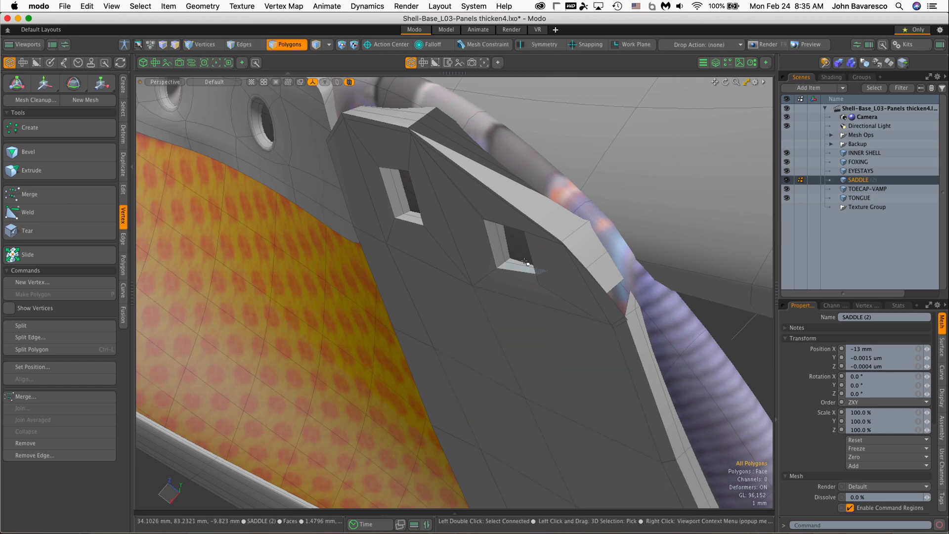
left_click_drag(560, 220, 555, 201, "ctrl+alt")
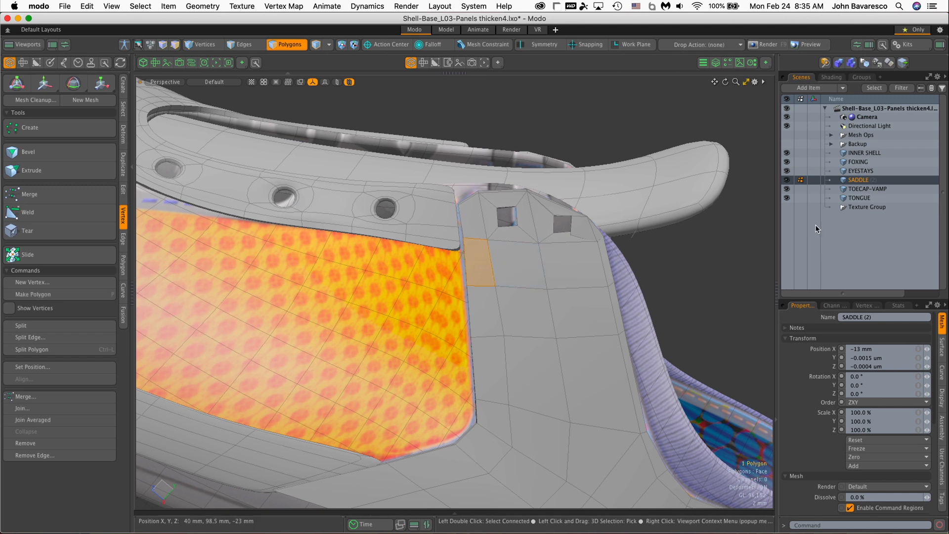
Hide the TOECAP-VAMP, TONGUE, EYESTAYS and FOXING meshes, leaving only the saddle and inner shell visible.
left_click(787, 189)
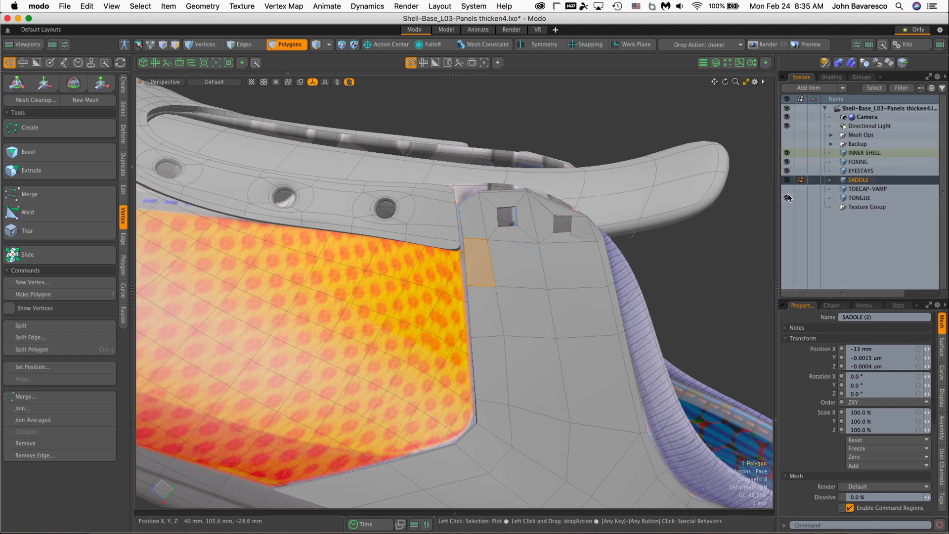
left_click(787, 197)
left_click(787, 171)
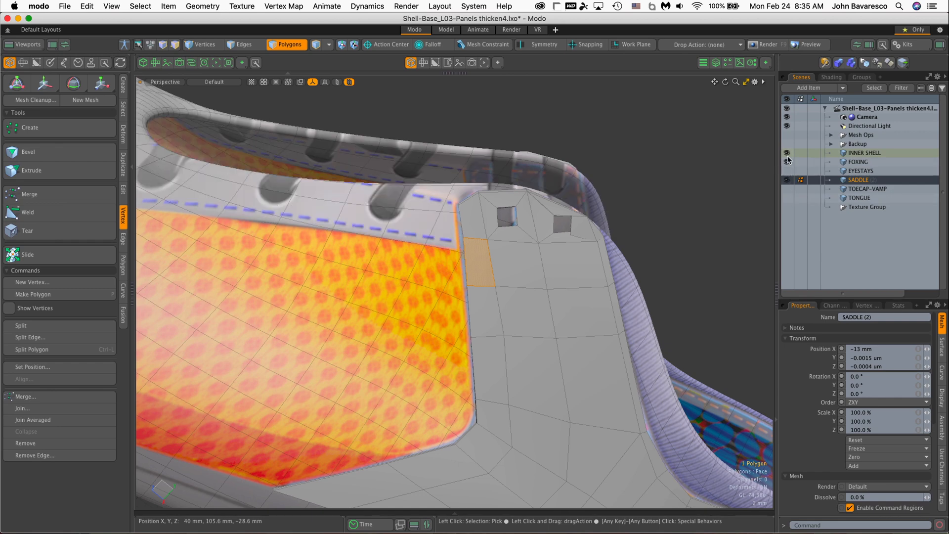
left_click(787, 162)
scroll(592, 276, "up", 5)
scroll(580, 277, "down", 6)
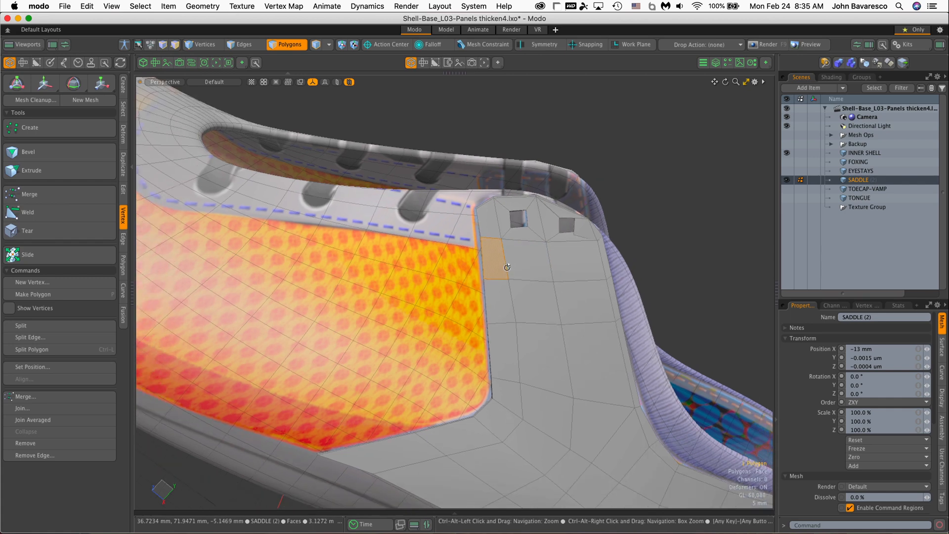
Delete the saddle's polygon row below the eyelets and the remaining tip with the two eyelet holes on this side.
mouse_move(515, 265)
left_mouse_down("alt")
mouse_move(589, 214)
mouse_move(622, 260)
mouse_move(499, 259)
left_mouse_up("alt")
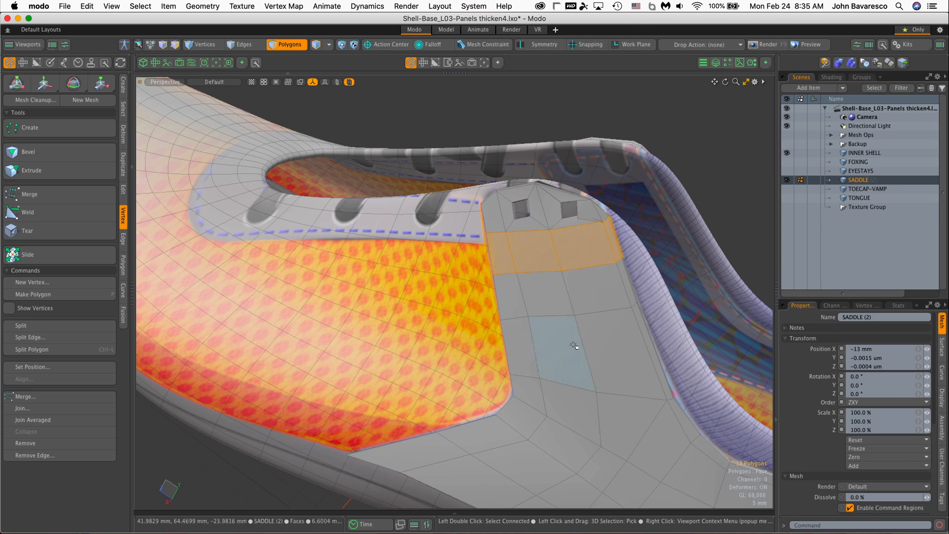
key("Delete")
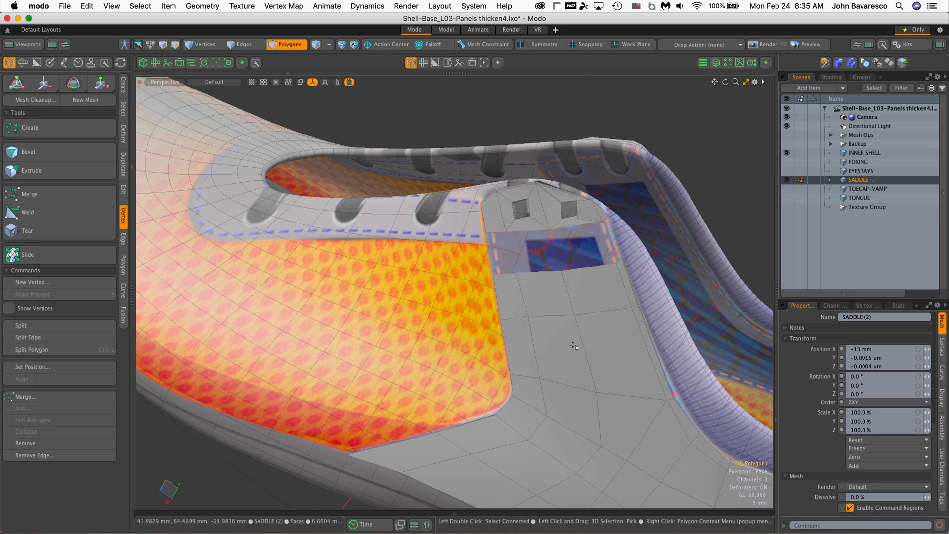
double_click(538, 207)
scroll(554, 213, "up", 5)
mouse_move(614, 184)
left_mouse_down("alt")
mouse_move(519, 261)
mouse_move(628, 172)
left_mouse_up("alt")
key("Delete")
Select the outer-face polygons around the two eyelets and the row below them on the opposite side of the saddle.
left_click_drag(690, 215, 509, 263, "ctrl+alt")
scroll(566, 244, "up", 8)
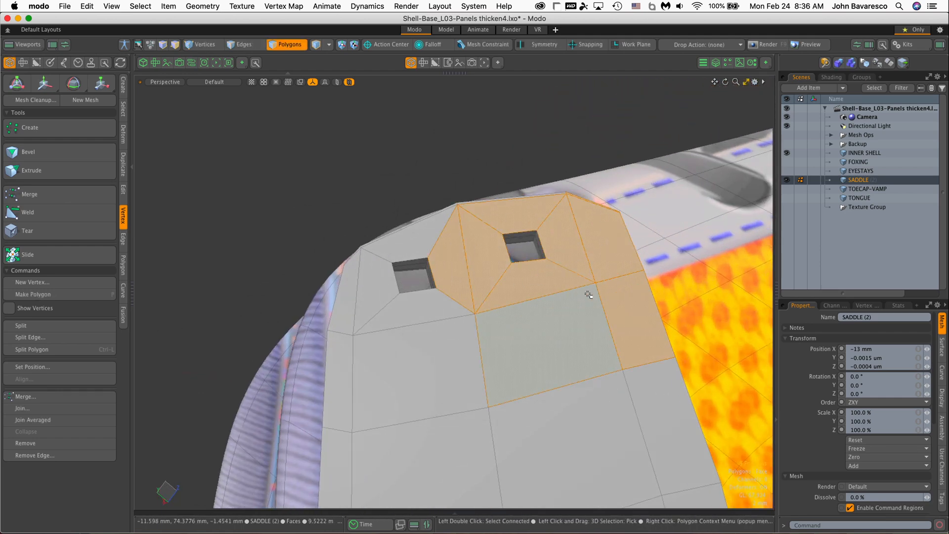
scroll(470, 339, "down", 3)
left_click(392, 195)
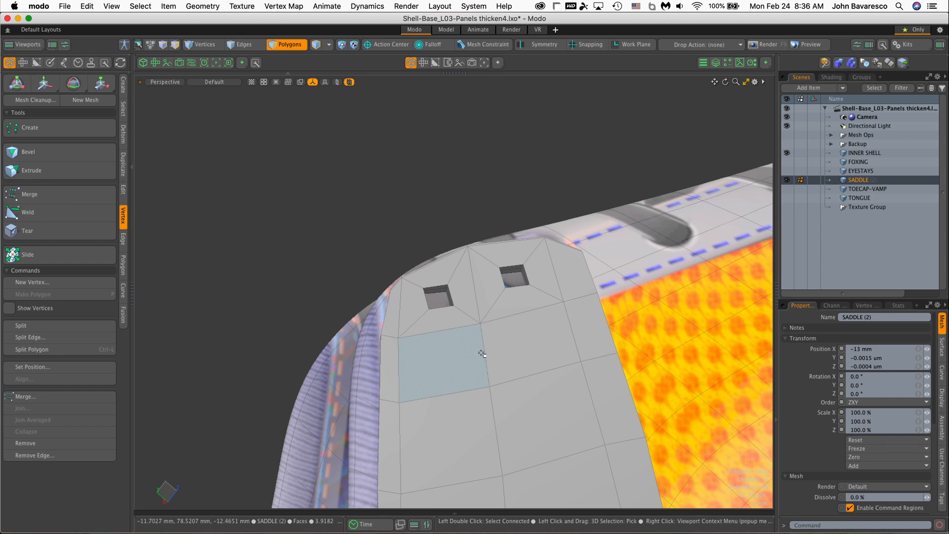
left_click_drag(462, 295, 537, 289, "alt")
scroll(536, 289, "down", 5)
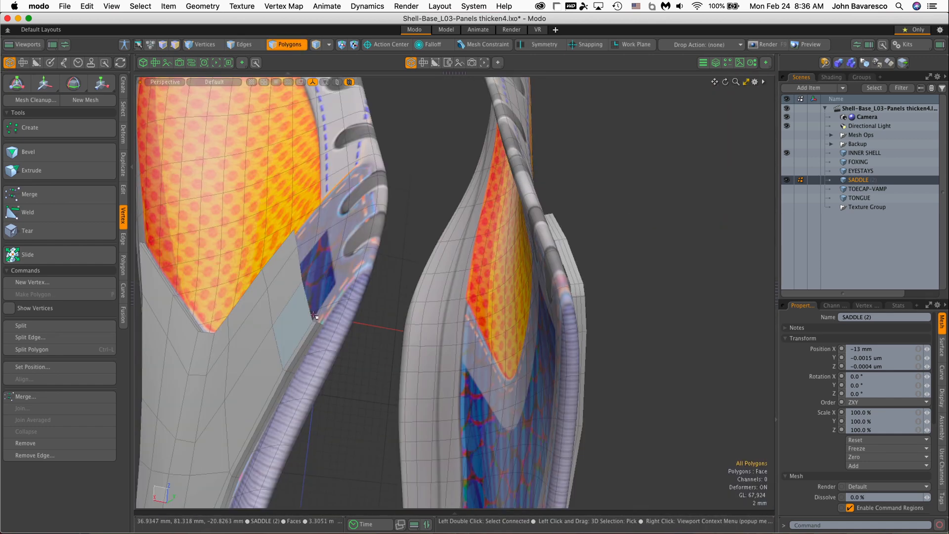
scroll(497, 257, "down", 2)
left_click_drag(497, 257, 488, 282, "alt")
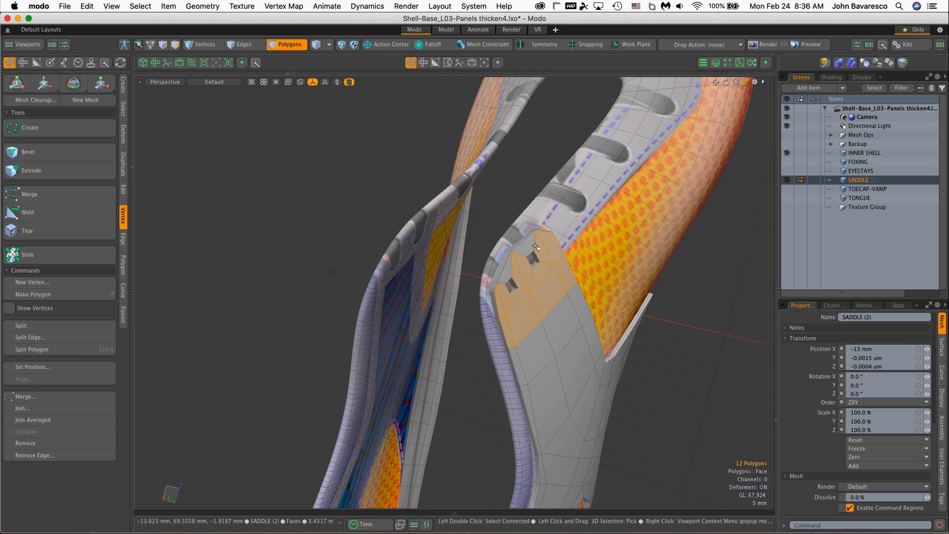
scroll(514, 268, "up", 4)
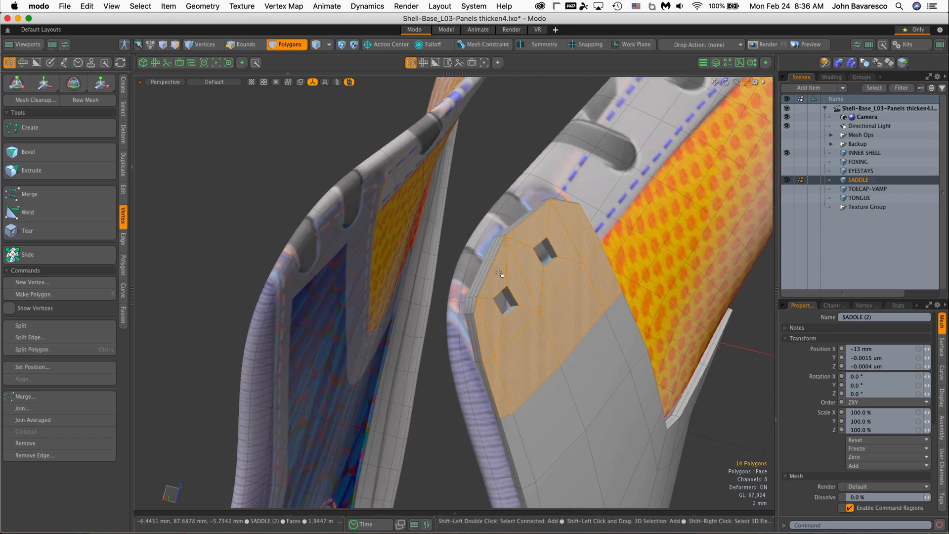
left_click_drag(499, 274, 476, 279, "alt")
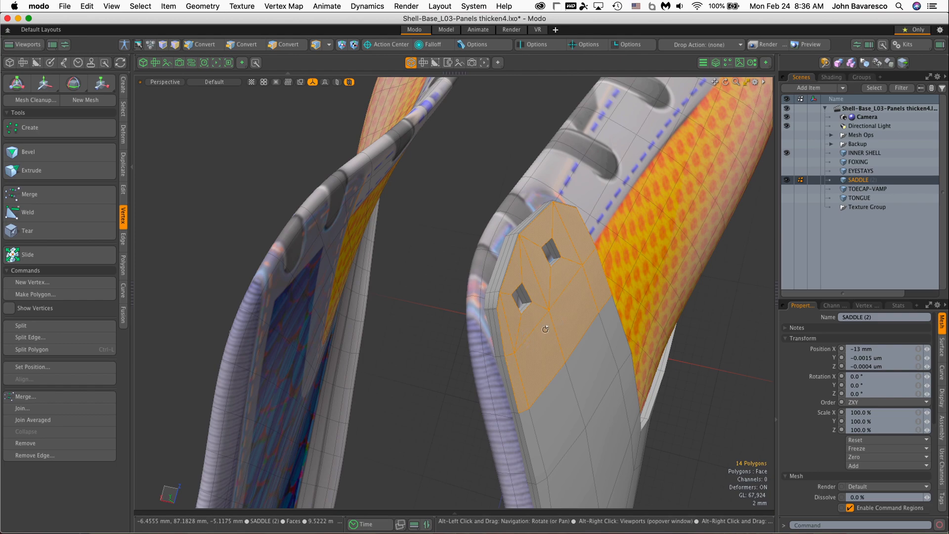
Mirror the selected eyelet polygons across the shoe's centre to the side where the saddle tip was deleted.
left_click_drag(545, 329, 626, 291, "alt")
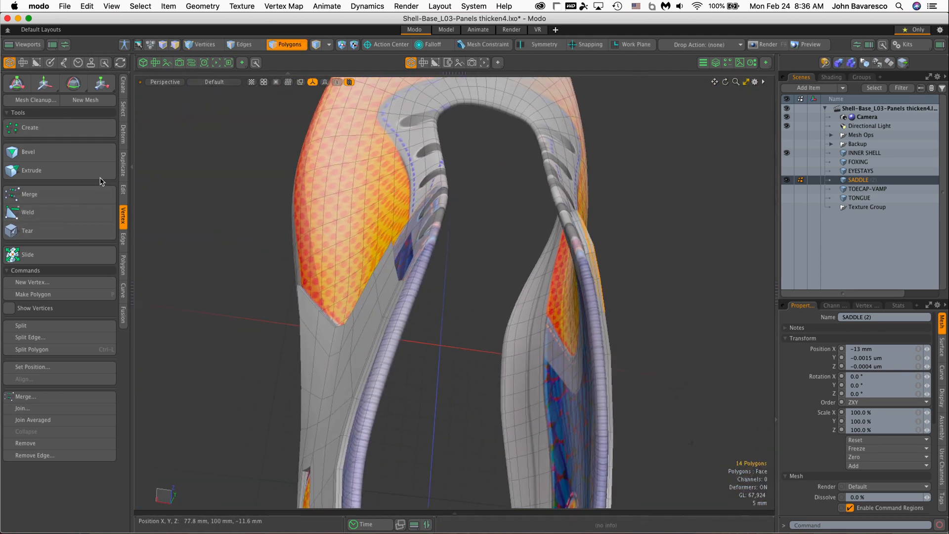
left_click(124, 163)
left_click(29, 310)
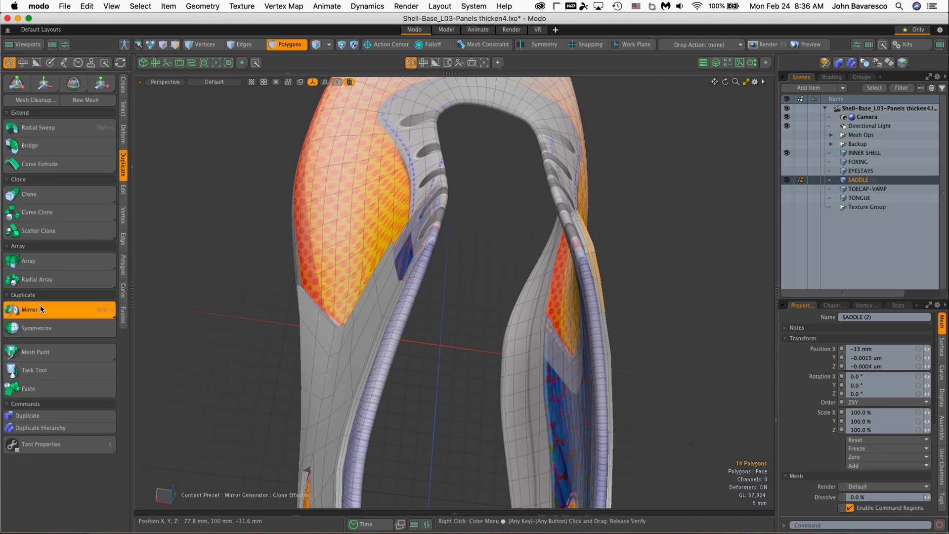
left_click(493, 264)
mouse_move(493, 264)
left_mouse_down("alt")
mouse_move(441, 211)
mouse_move(450, 280)
mouse_move(502, 269)
left_mouse_up("alt")
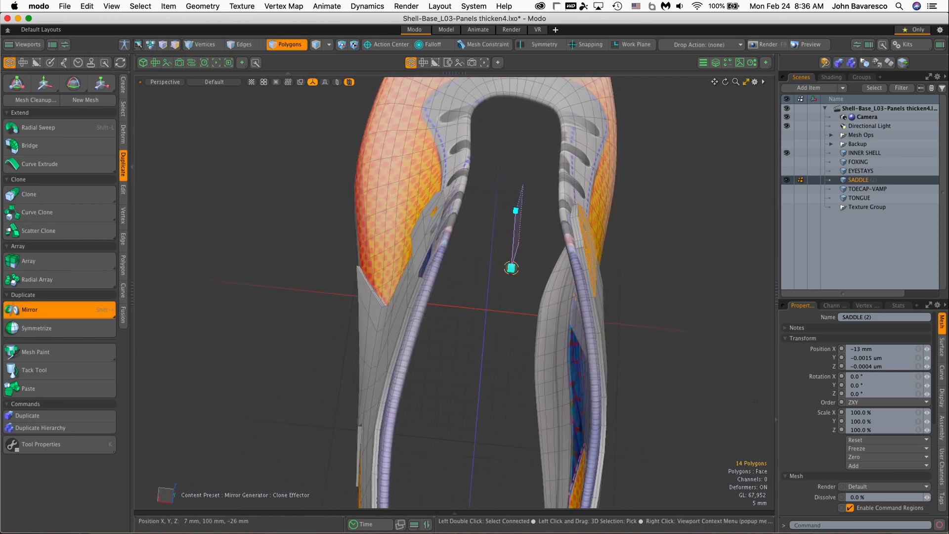
left_click_drag(409, 287, 498, 246, "ctrl+alt")
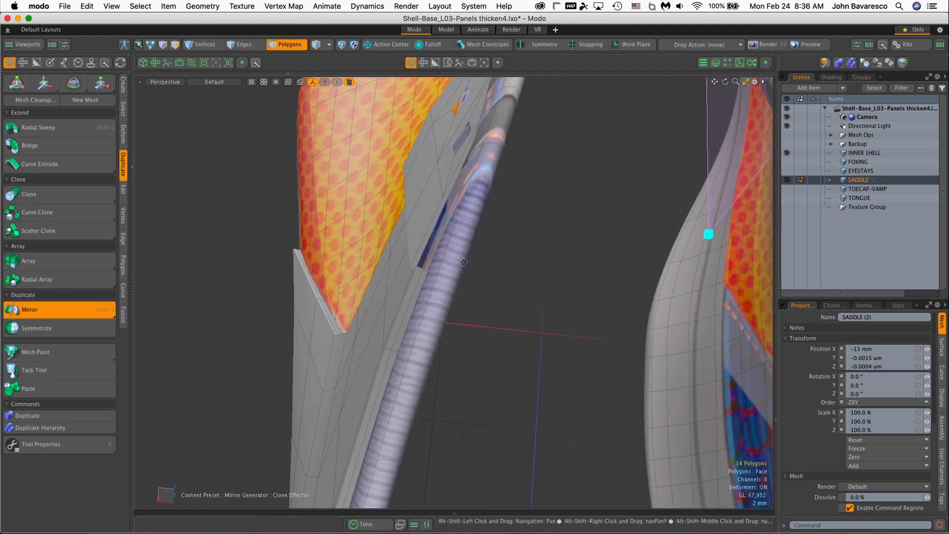
left_click_drag(487, 316, 481, 347, "alt")
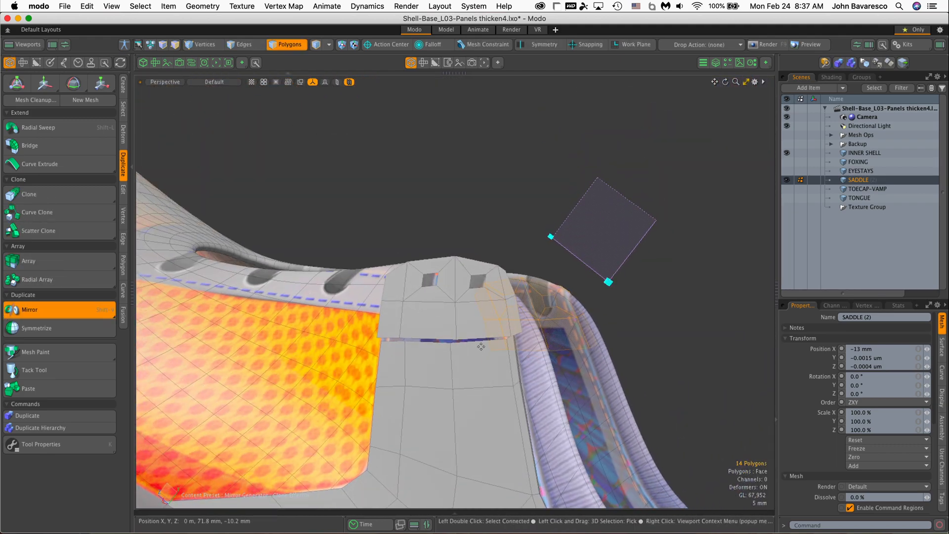
key("Escape")
Select the mirrored eyelet patch and rotate it slightly with an Element action center to follow the saddle's slope.
left_click_drag(489, 306, 478, 220, "alt")
double_click(504, 281)
left_click_drag(477, 221, 399, 471, "alt")
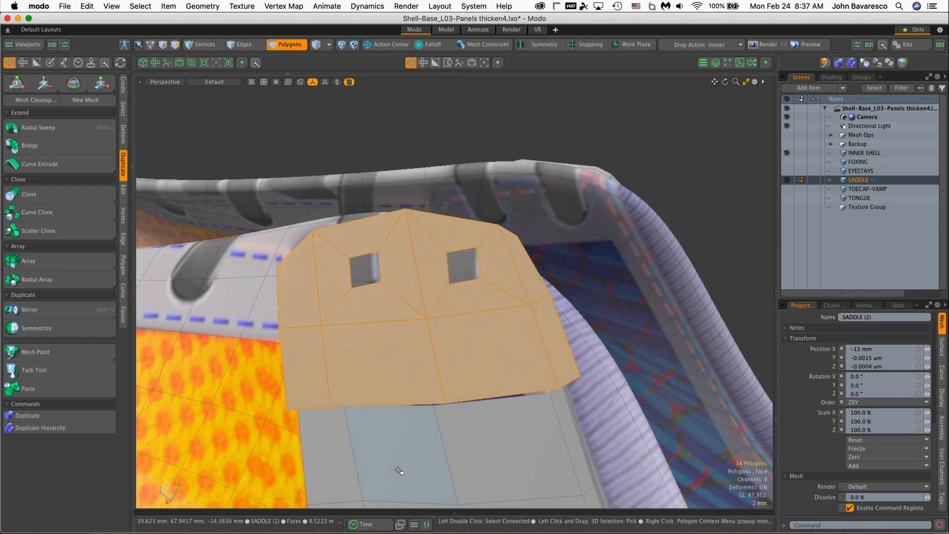
key("w")
key("e")
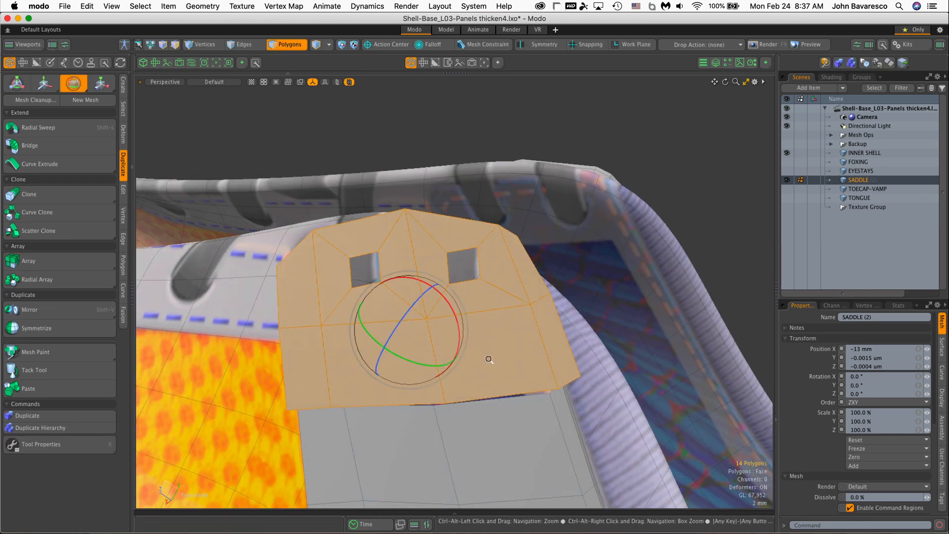
left_click_drag(460, 412, 492, 327, "alt")
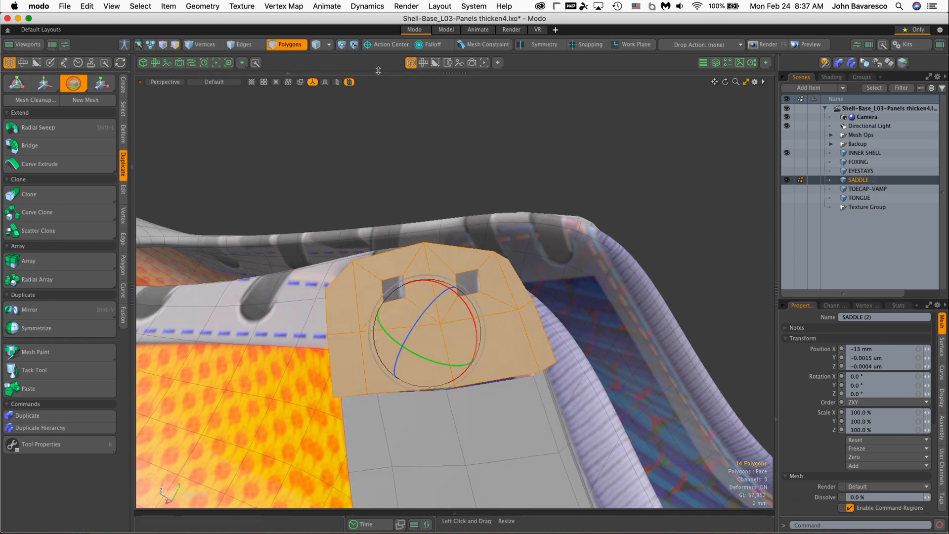
left_click(394, 47)
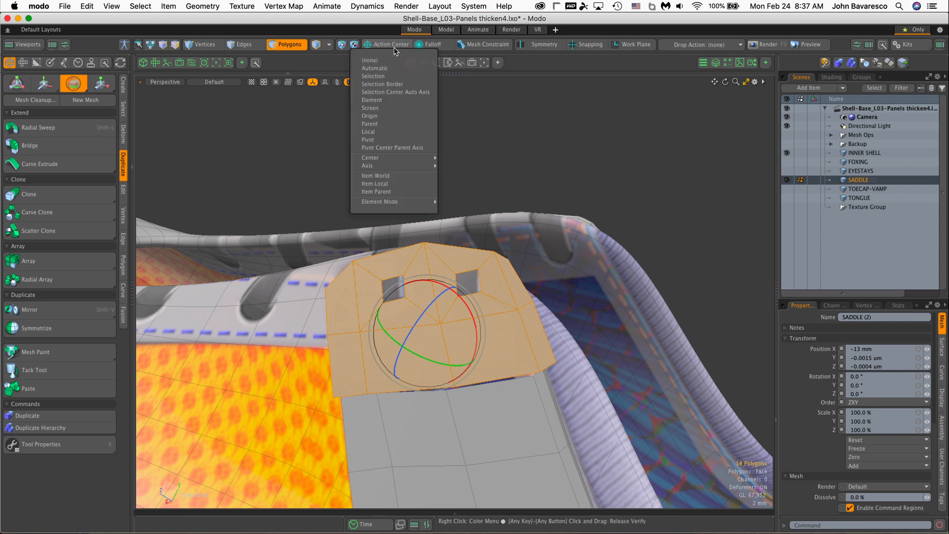
left_click(388, 100)
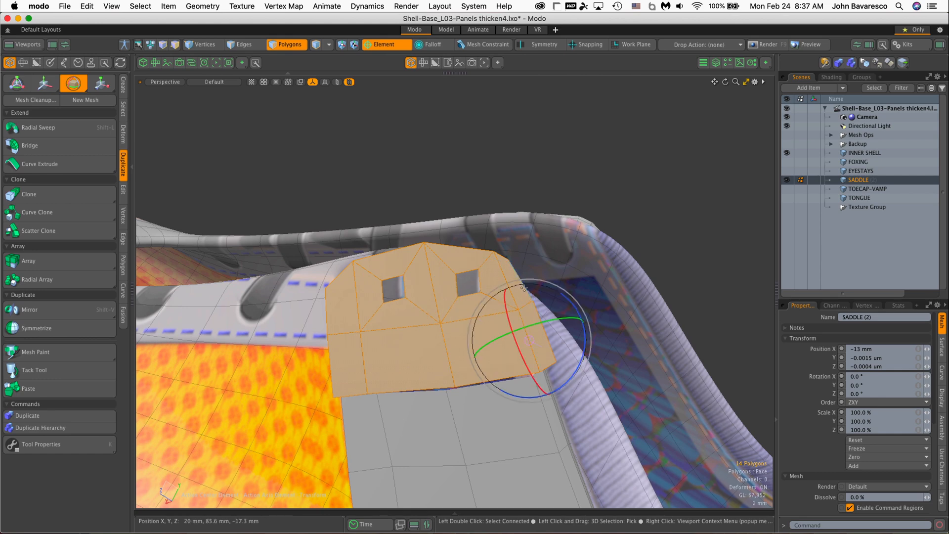
left_click_drag(524, 306, 336, 156, "alt")
left_click_drag(449, 209, 448, 215)
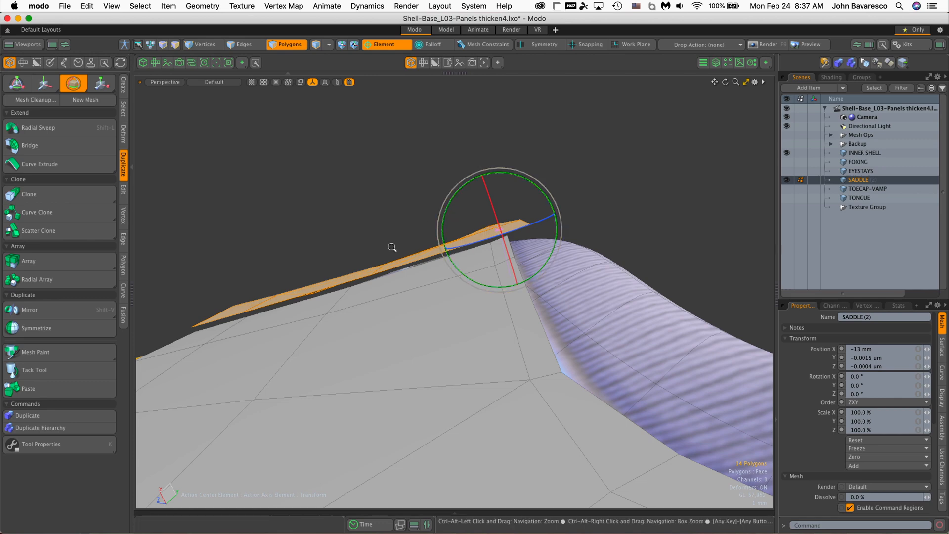
Move the mirrored eyelet patch down and slightly sideways to line up with the saddle's open edge, and clear the selection.
left_click_drag(392, 247, 406, 285, "alt")
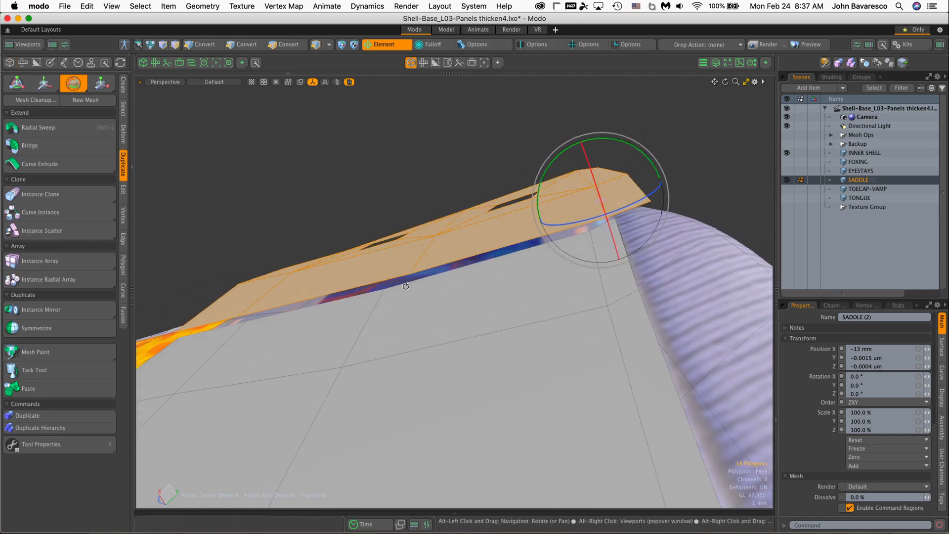
key("w")
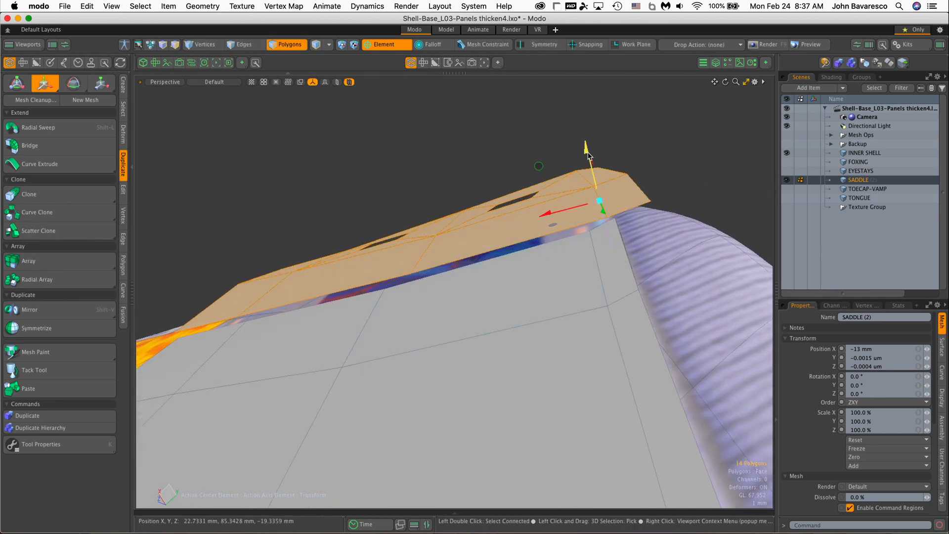
left_click_drag(586, 150, 430, 448)
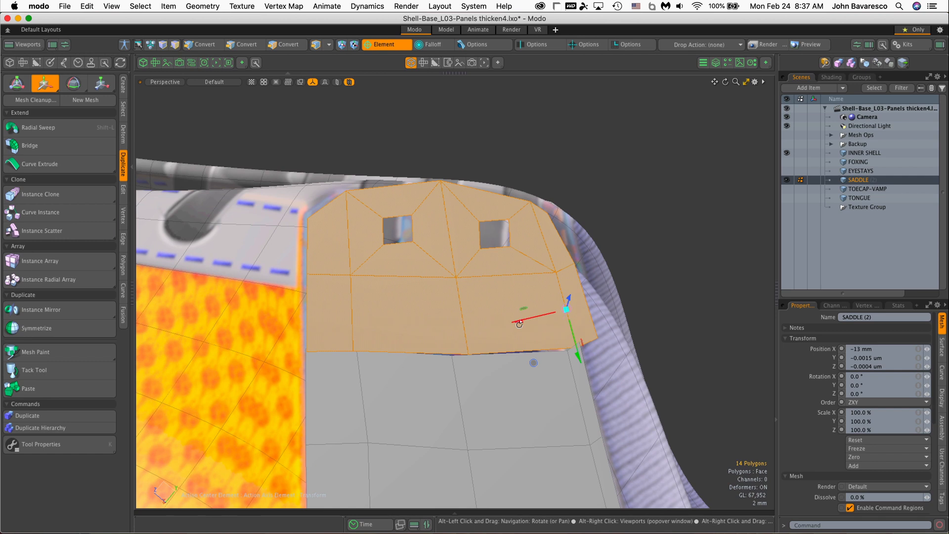
left_click_drag(533, 363, 528, 364)
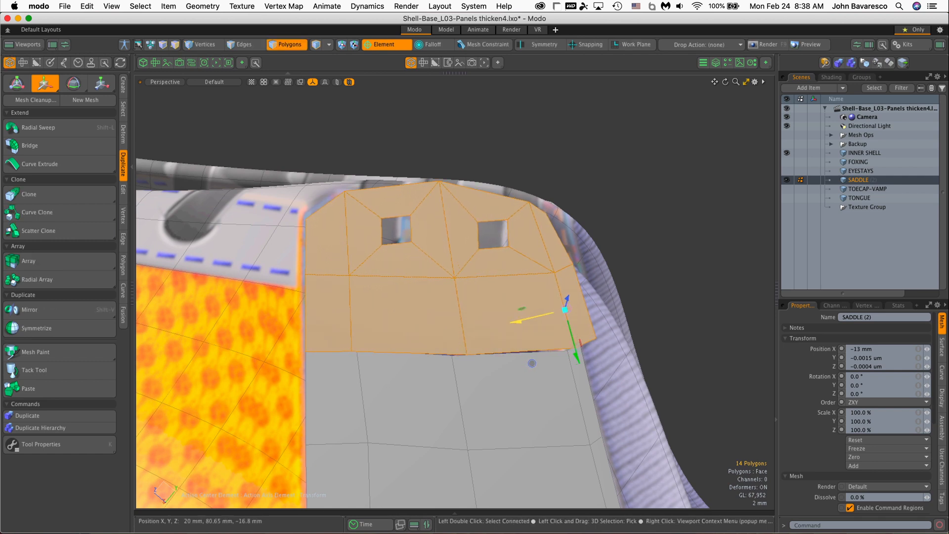
left_click_drag(325, 308, 404, 337, "alt")
left_click(615, 208)
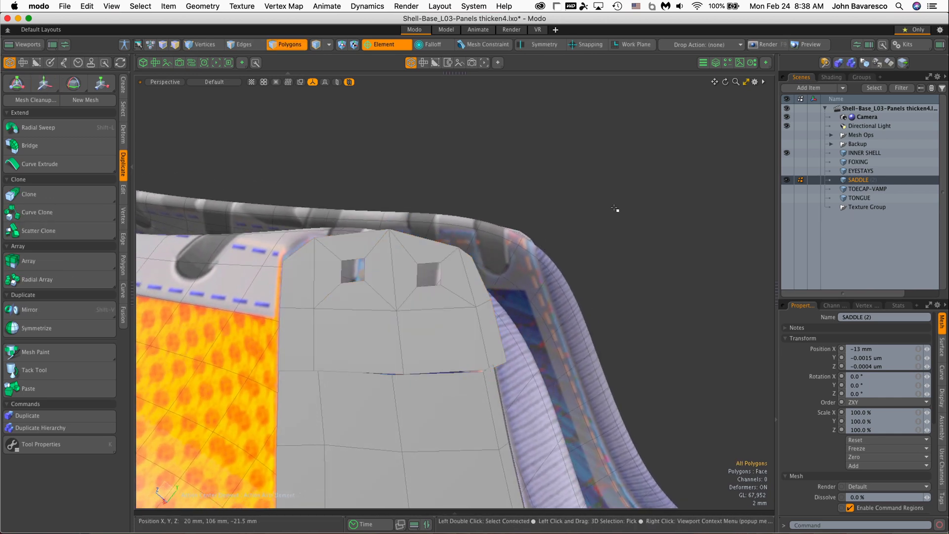
Move the short bottom edge at the mirrored patch's outer corner inward to line up with the saddle's matching corner edge.
left_click_drag(580, 274, 332, 251, "alt")
scroll(415, 322, "up", 5)
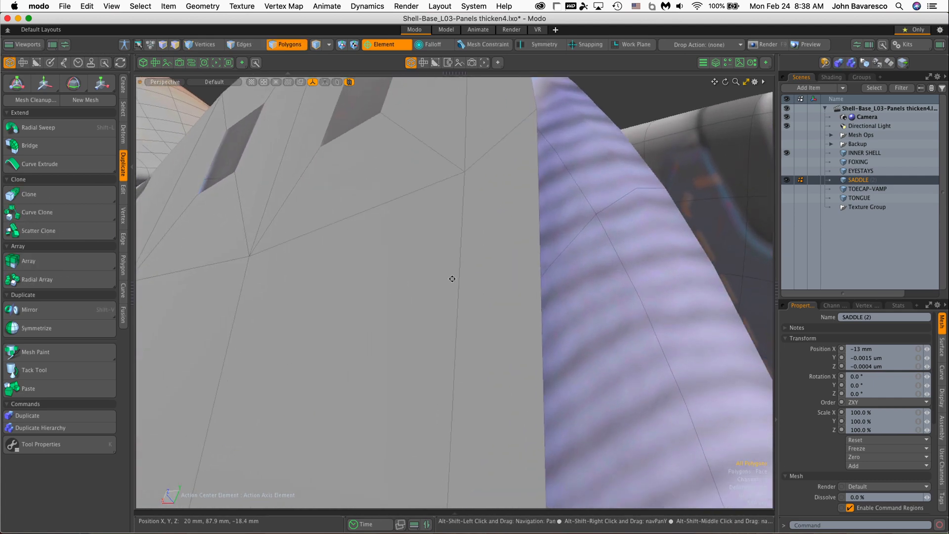
left_click_drag(451, 277, 474, 272, "alt")
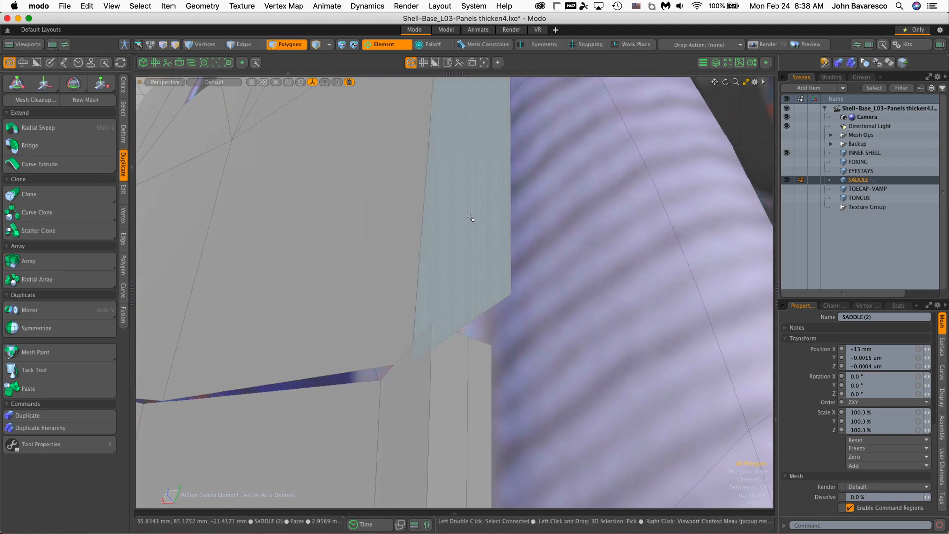
left_click(424, 360)
left_click(313, 305)
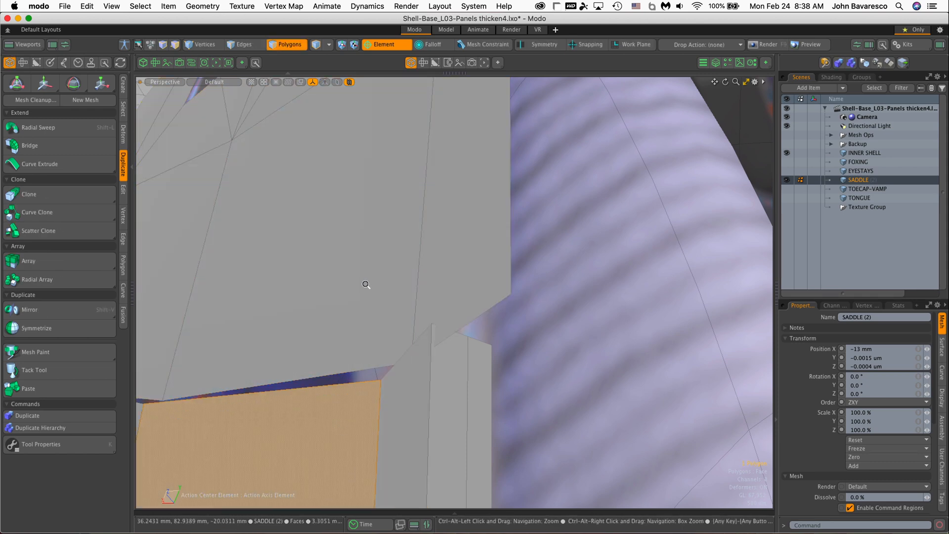
left_click_drag(364, 283, 601, 366, "alt")
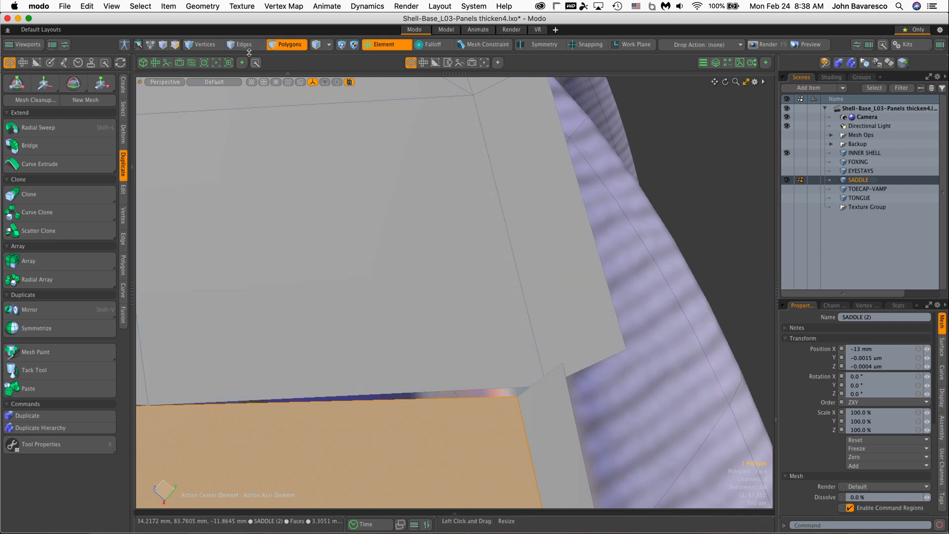
left_click(244, 44)
left_click(602, 365)
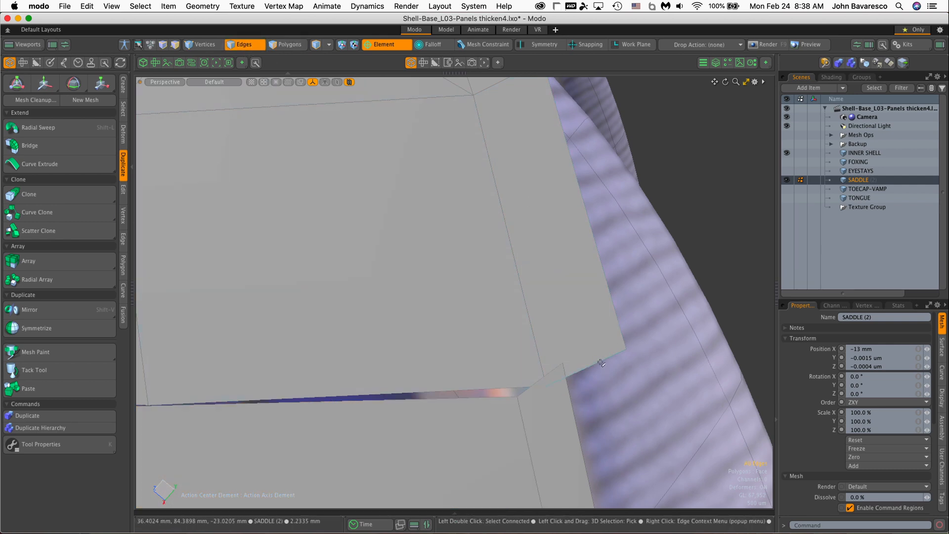
key("w")
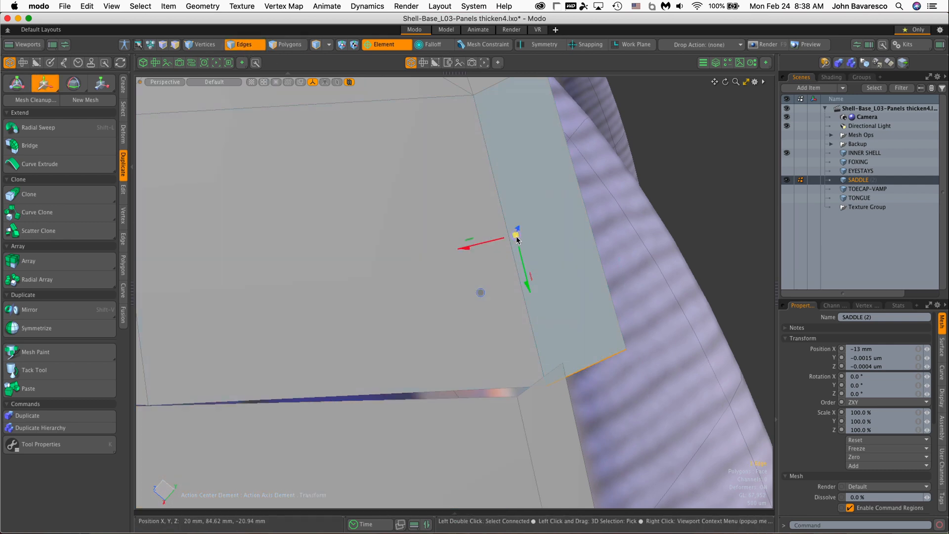
left_click_drag(517, 239, 481, 234)
key("space")
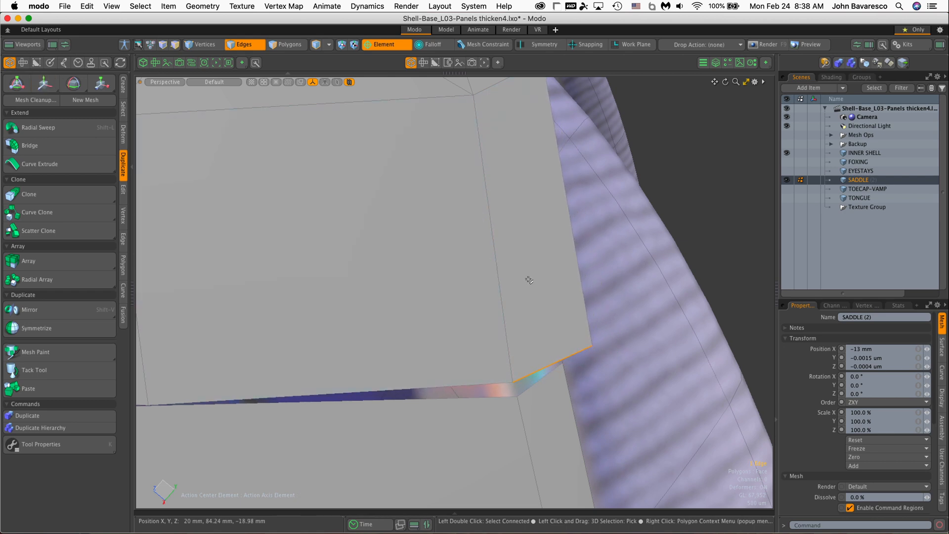
Weld the mirrored eyelet patch's bottom vertices onto the matching vertices along the saddle's open edge.
scroll(271, 291, "down", 2)
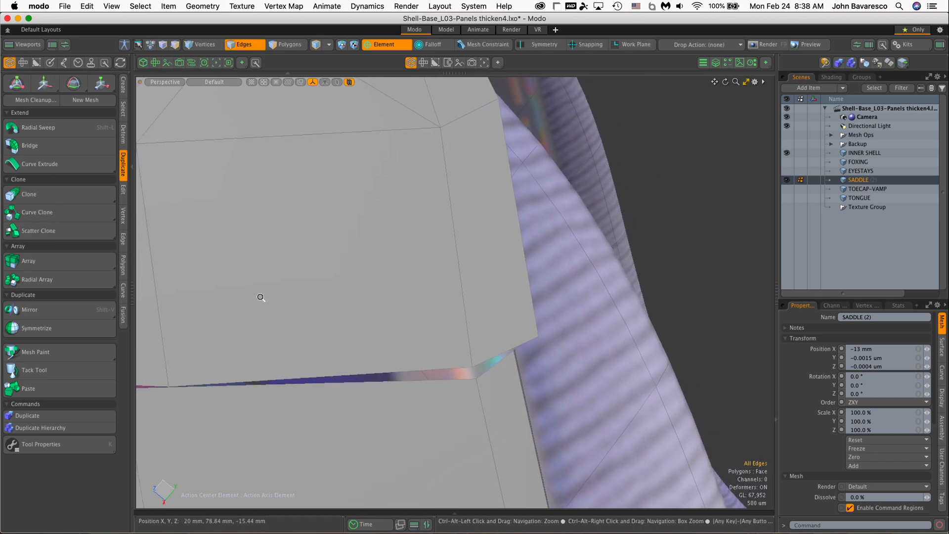
left_click(123, 216)
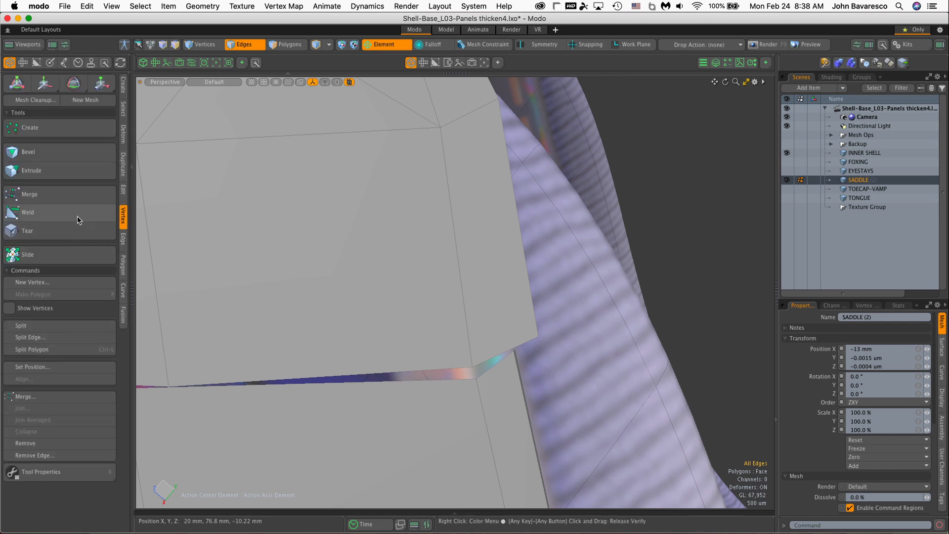
left_click(55, 211)
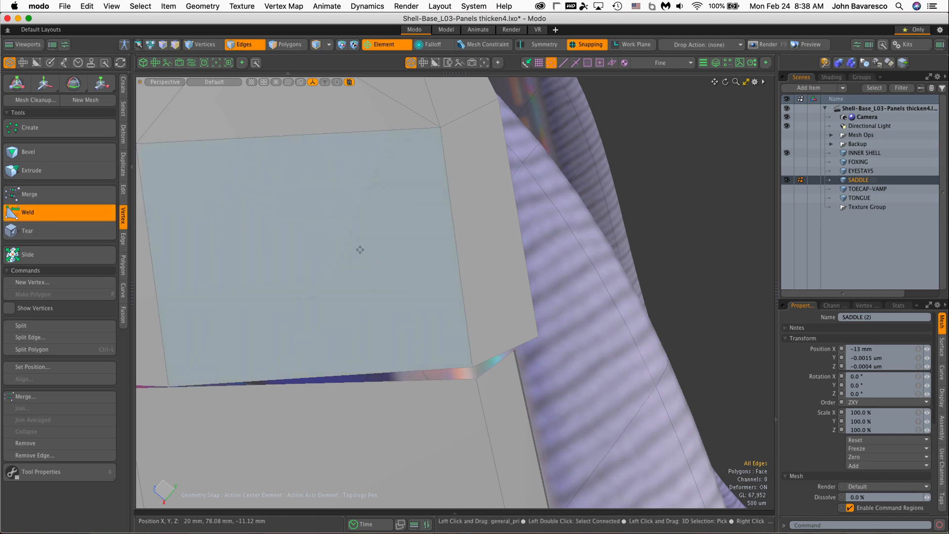
left_click_drag(439, 263, 430, 246, "ctrl+alt")
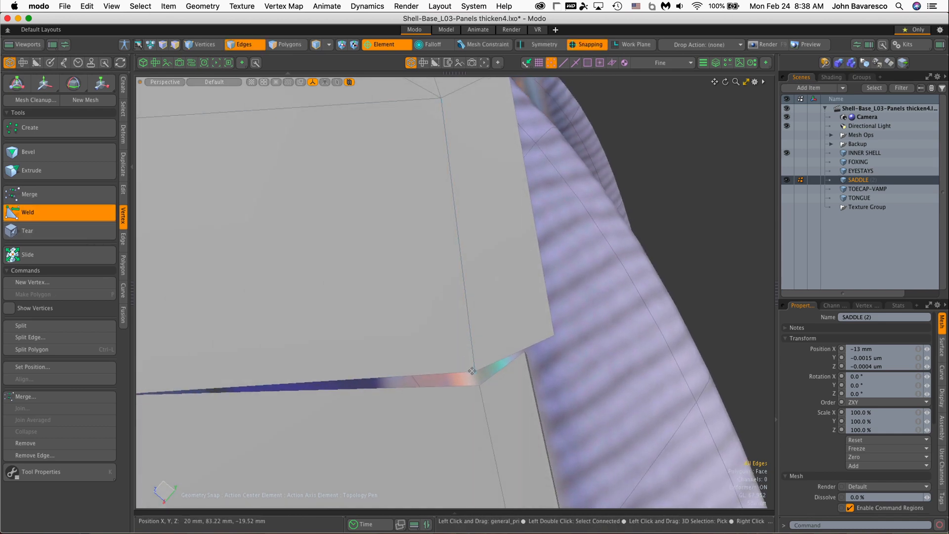
left_click_drag(475, 371, 360, 357)
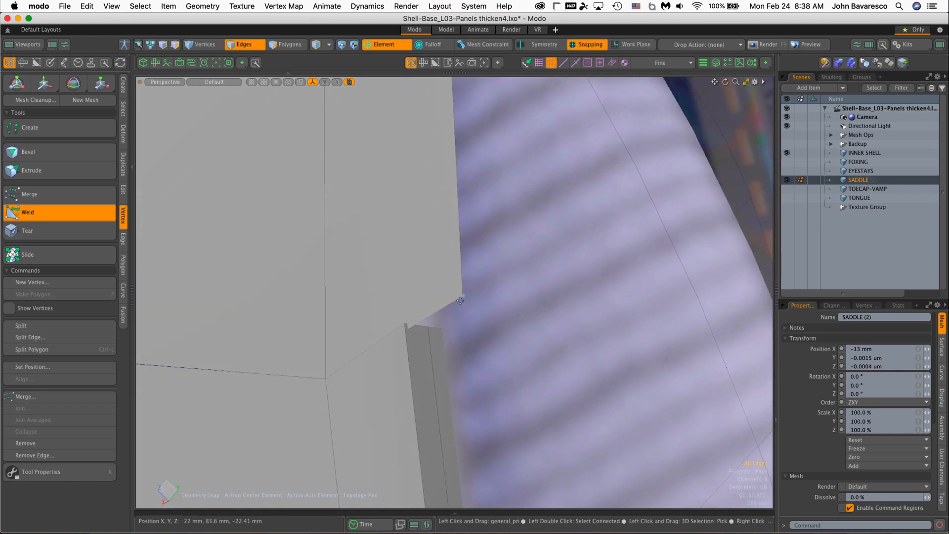
left_click_drag(463, 295, 531, 302)
scroll(346, 333, "down", 10)
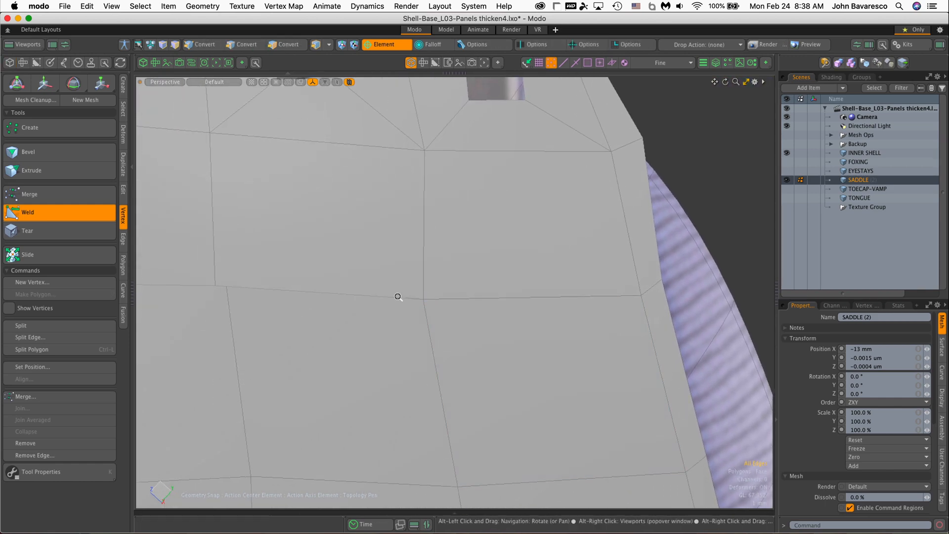
left_click_drag(398, 297, 466, 299, "alt")
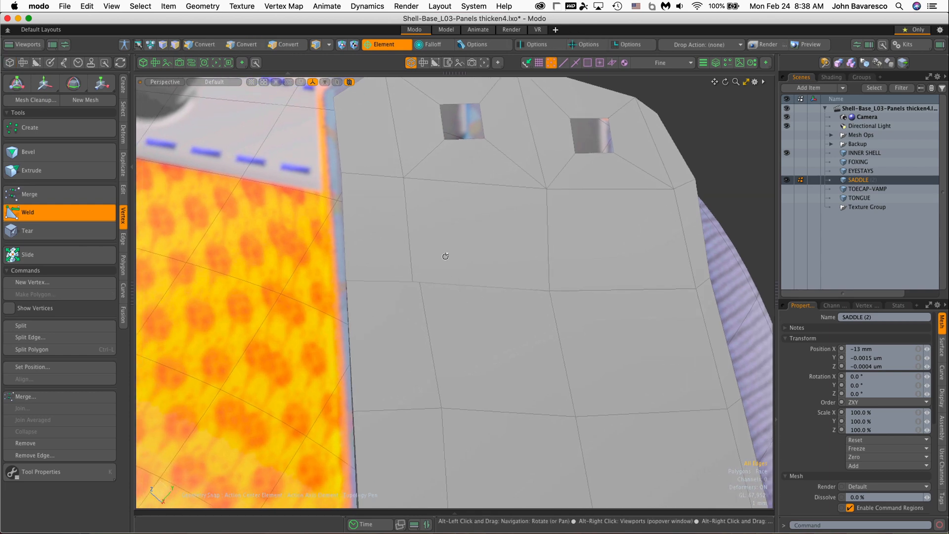
left_click_drag(433, 271, 479, 248, "ctrl+alt")
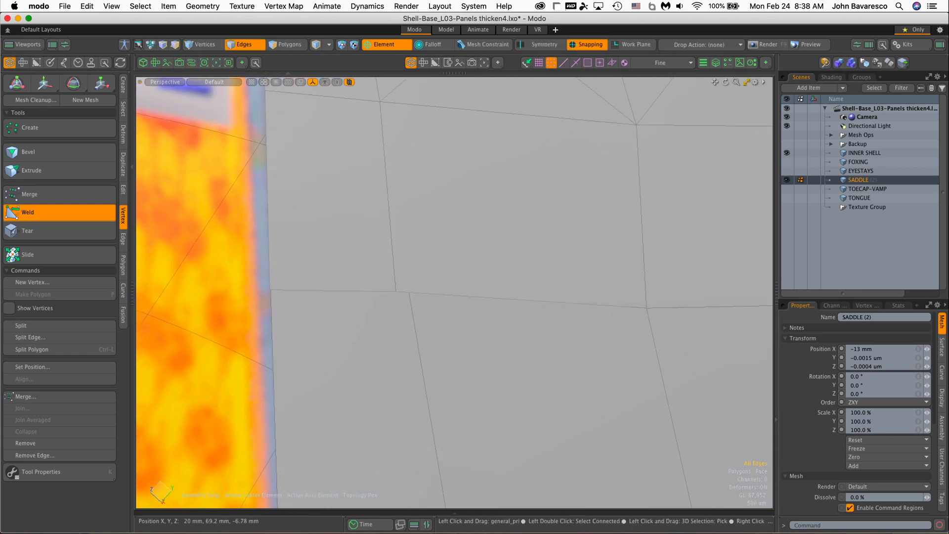
left_click_drag(316, 274, 568, 306, "alt+shift")
key("space")
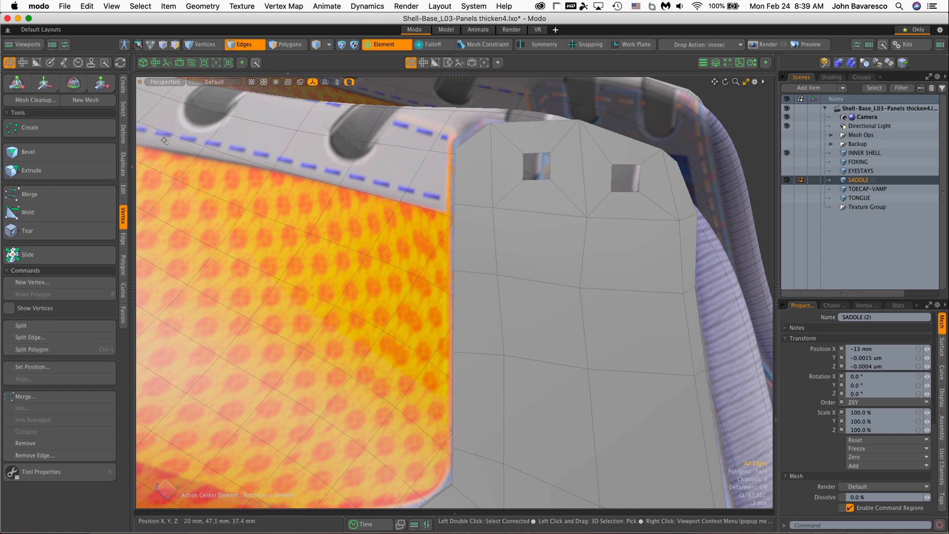
Reposition the middle vertices in the rows below the eyelets with Element Move to even out the polygon flow.
key("t")
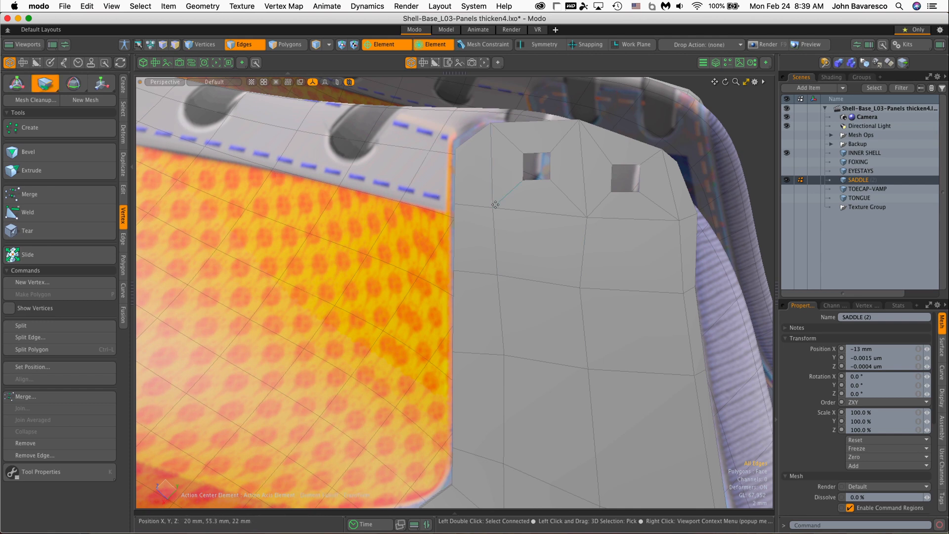
left_click(587, 218)
left_click_drag(588, 218, 574, 215)
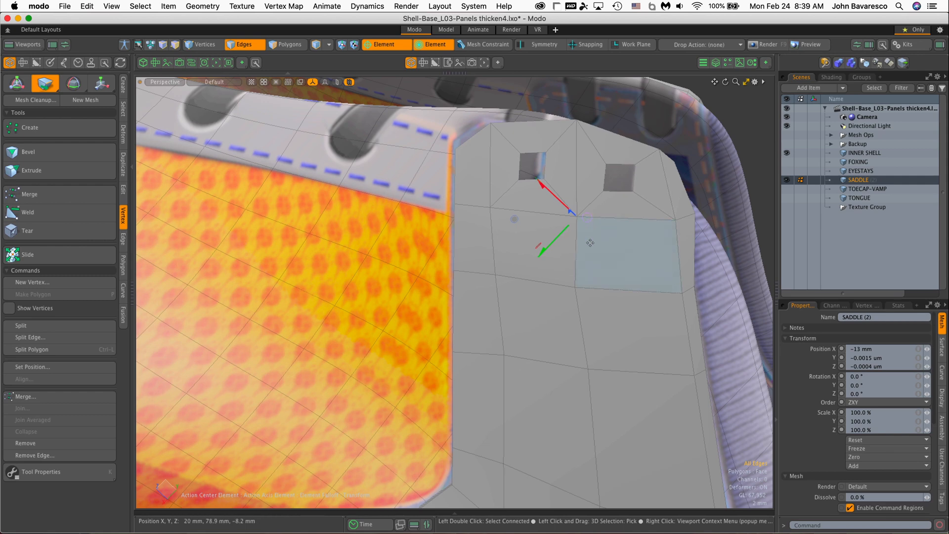
left_click_drag(572, 290, 587, 247)
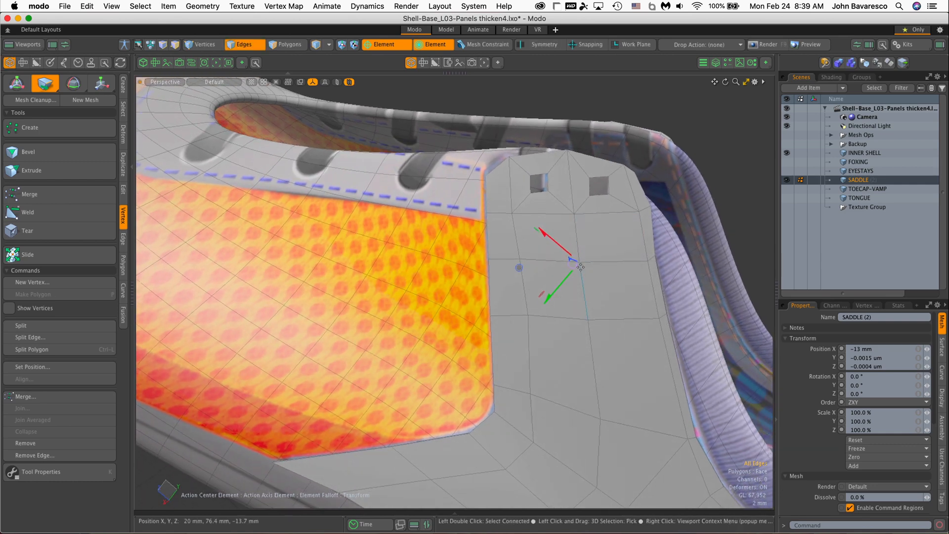
Adjust the Element Move influence size and nudge the vertices around and below the eyelets to smooth the joined patch.
right_click_drag(581, 267, 578, 262)
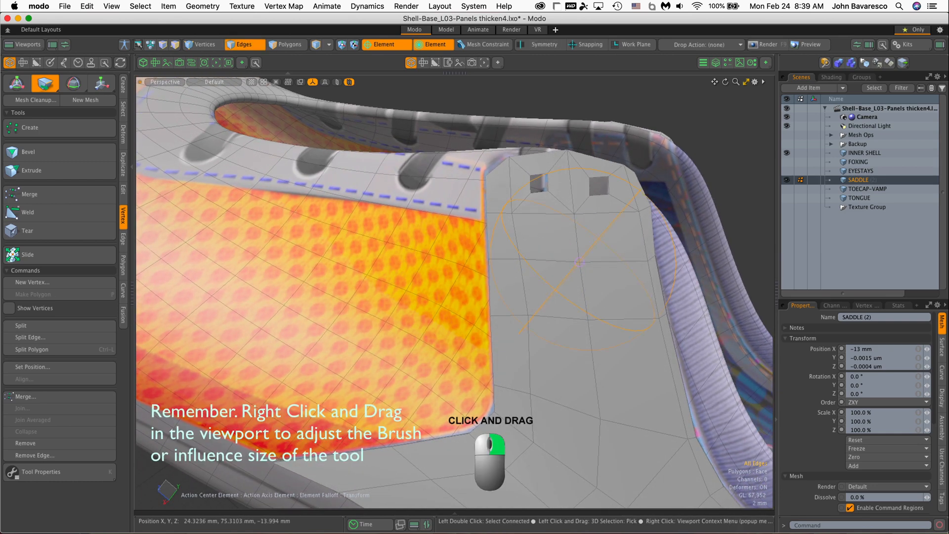
left_click(580, 261)
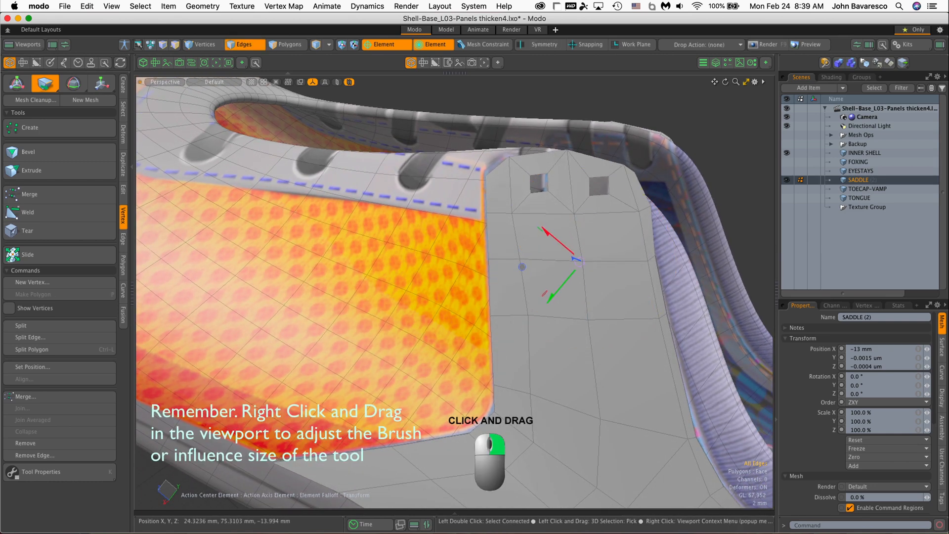
left_click(575, 212)
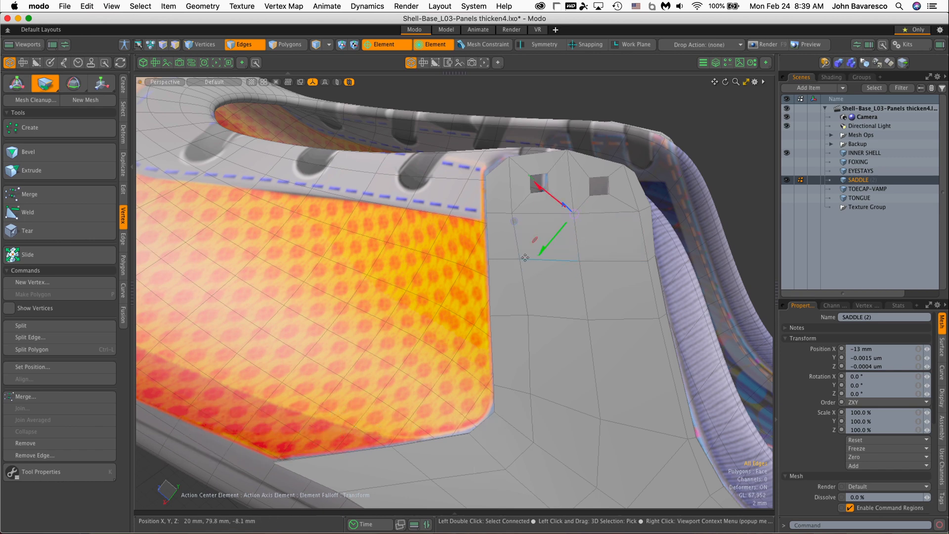
left_click(528, 315)
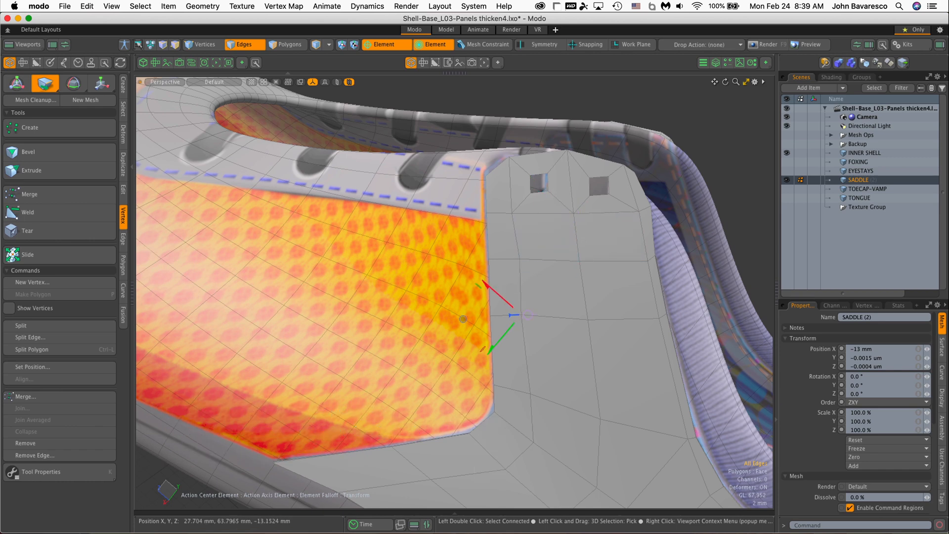
left_click(518, 259)
left_click_drag(543, 278, 723, 235, "alt")
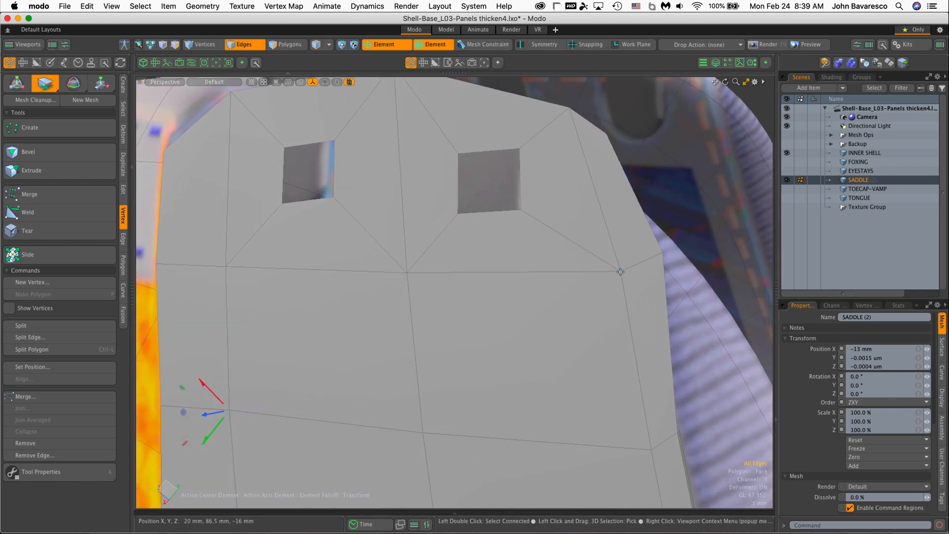
left_click_drag(620, 272, 403, 300)
key("space")
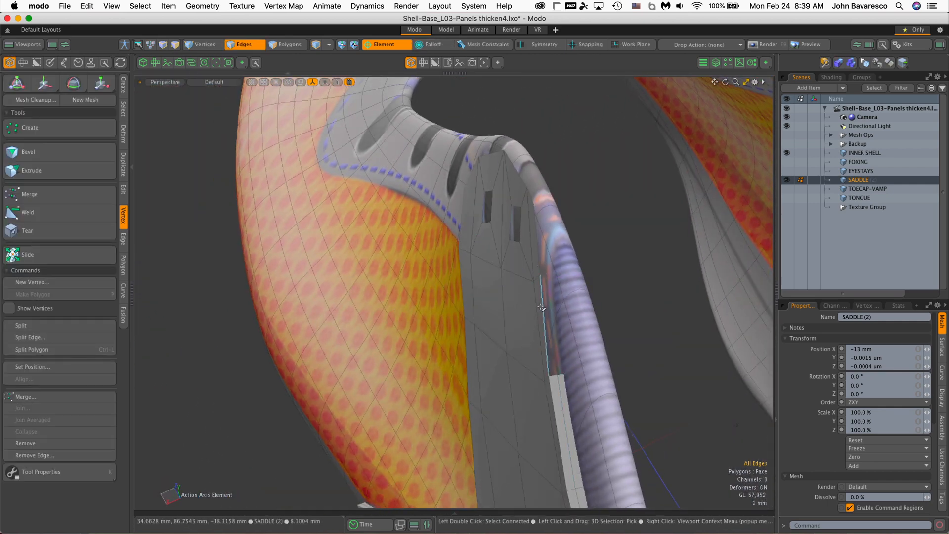
Hide the INNER SHELL mesh and select the eight outer border edges around the saddle's eyelet tip.
left_click_drag(545, 305, 555, 364, "alt")
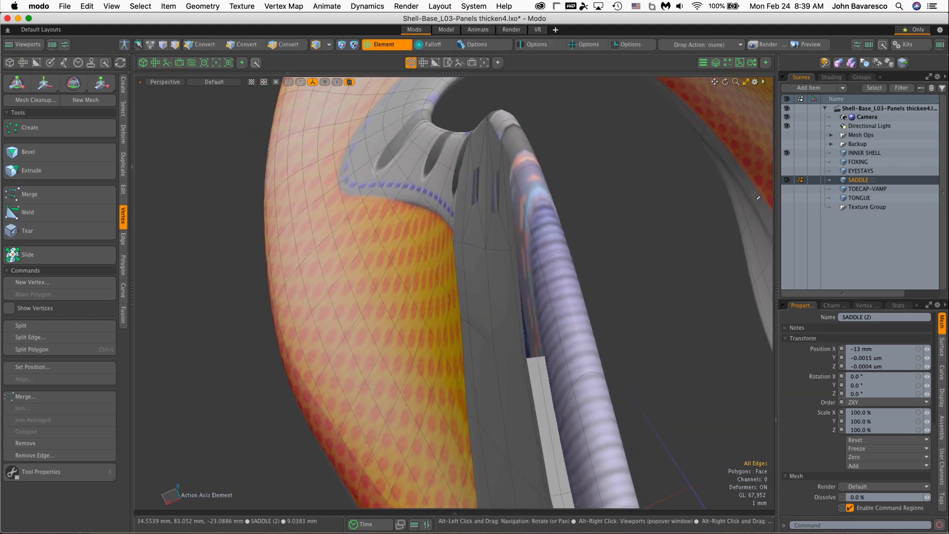
left_click(787, 154)
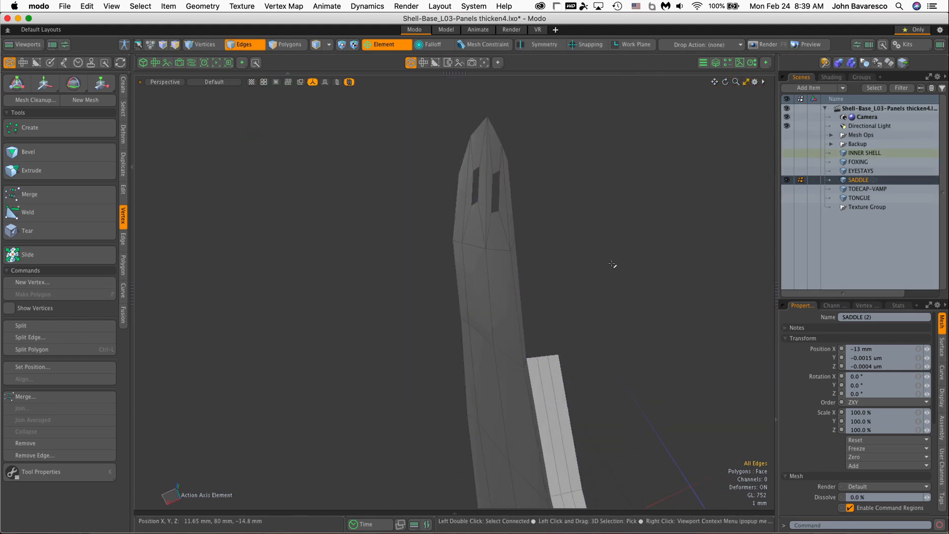
left_click(523, 311)
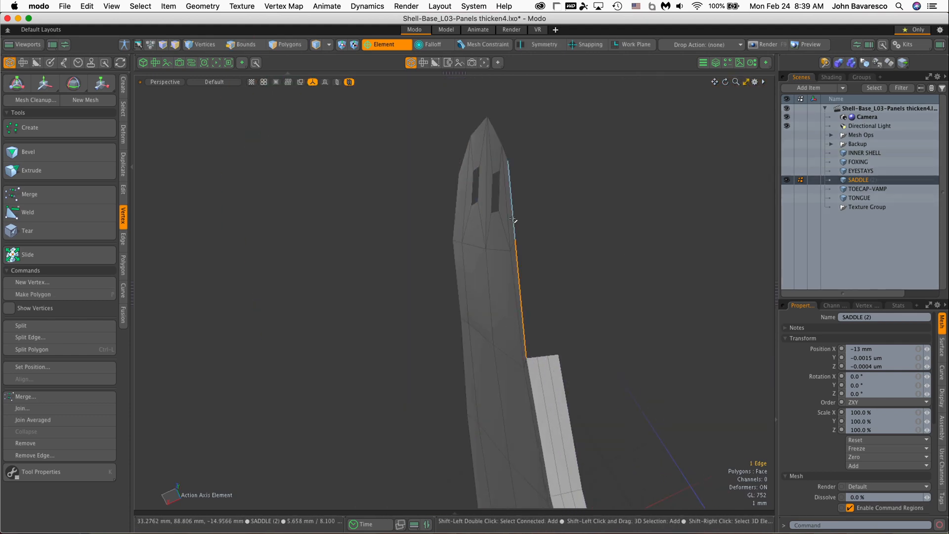
left_click(513, 220, "shift")
left_click_drag(568, 202, 663, 199, "alt")
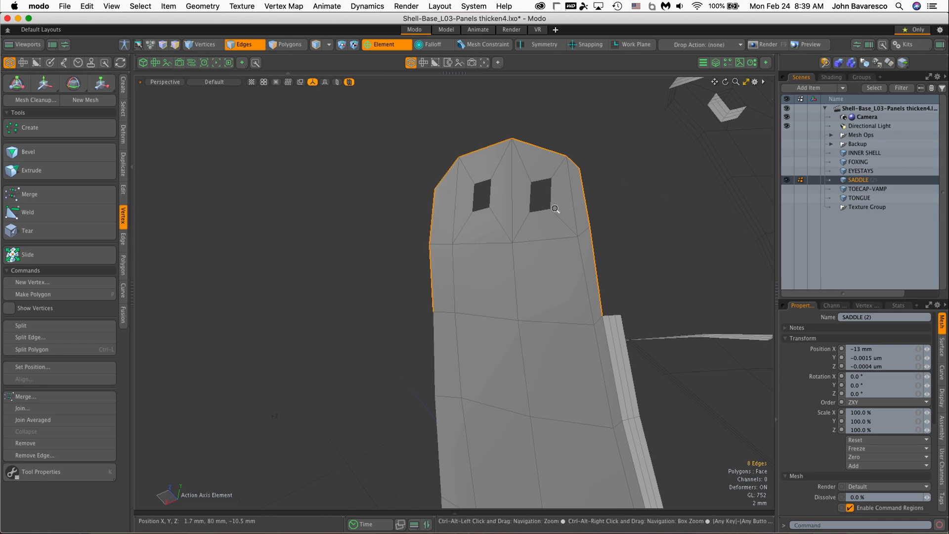
left_click_drag(556, 210, 518, 270, "alt")
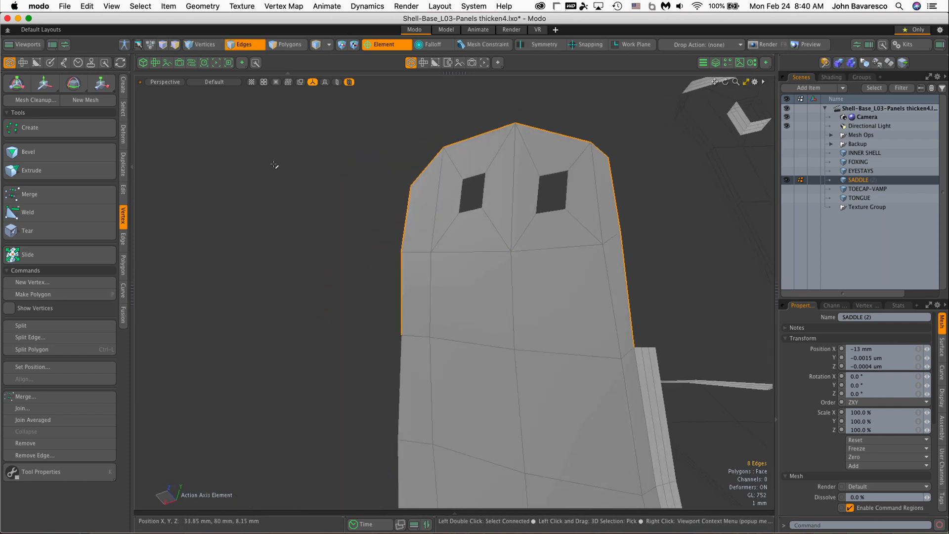
Extend the tip's selected border edges inward with Edge Extend, offsetting about -1.9 mm in X, -300 um in Y and -650 um in Z.
left_click(123, 242)
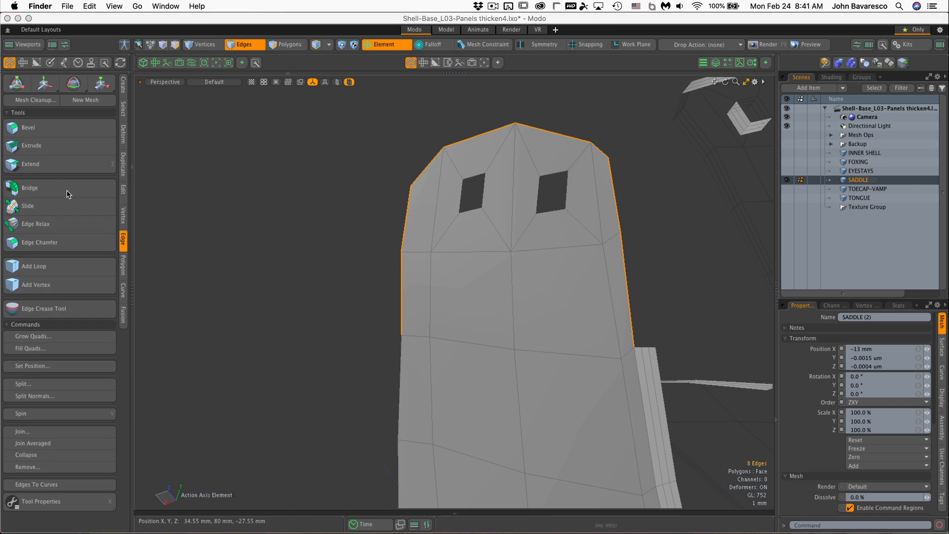
left_click(47, 168)
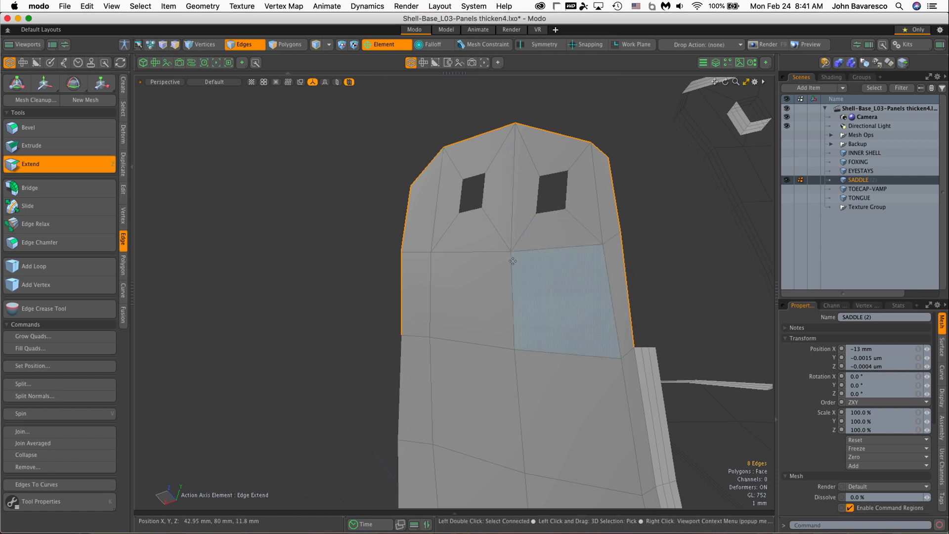
left_click(354, 233)
left_click_drag(466, 252, 474, 277, "alt")
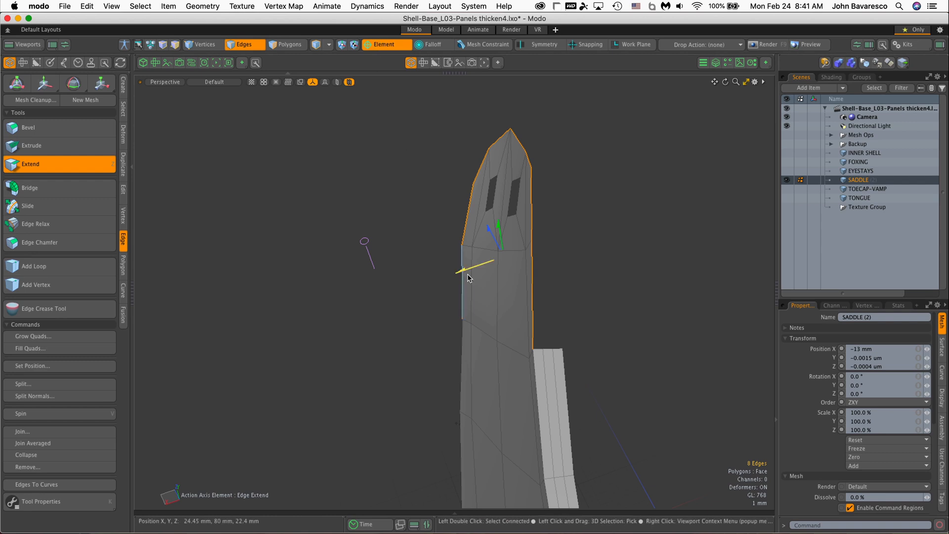
left_click_drag(460, 274, 476, 265)
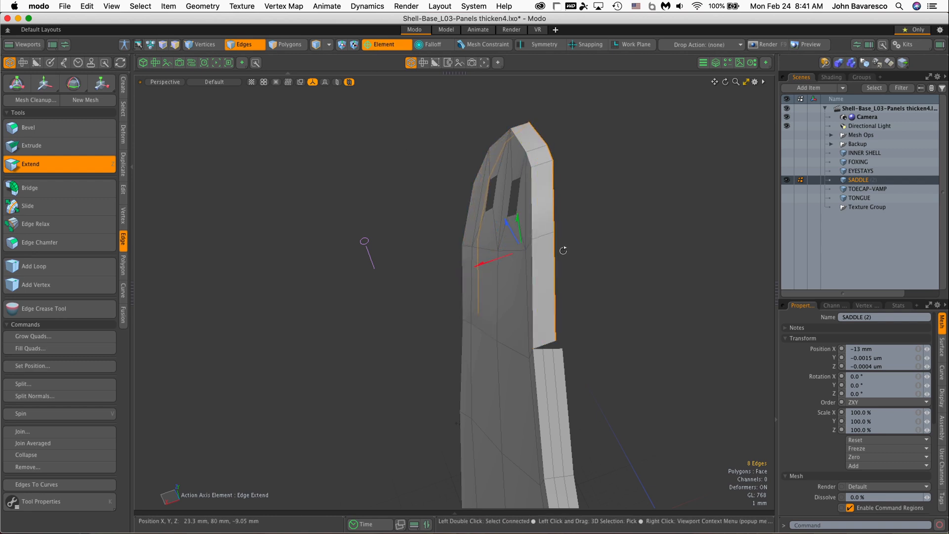
left_click_drag(563, 251, 540, 266, "alt")
left_click_drag(474, 275, 469, 278, "alt")
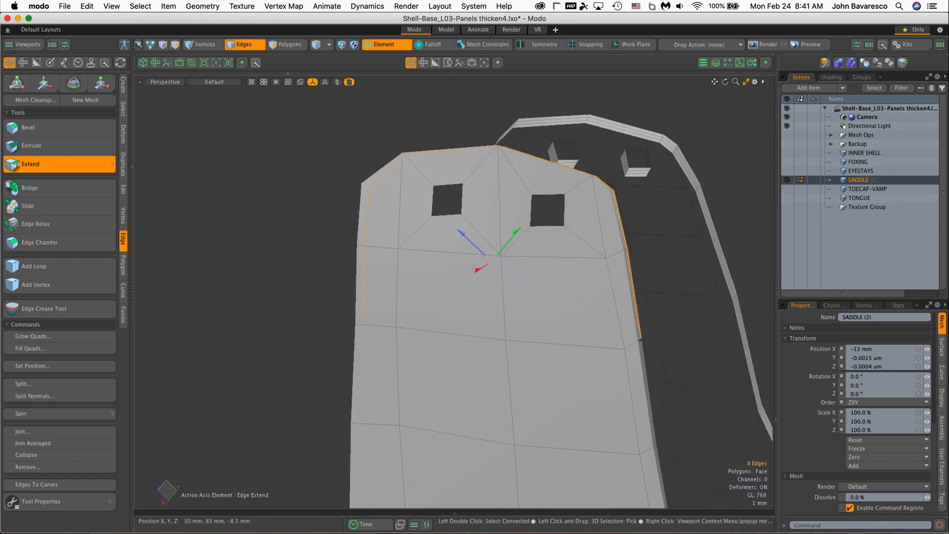
left_click_drag(500, 259, 544, 233, "alt")
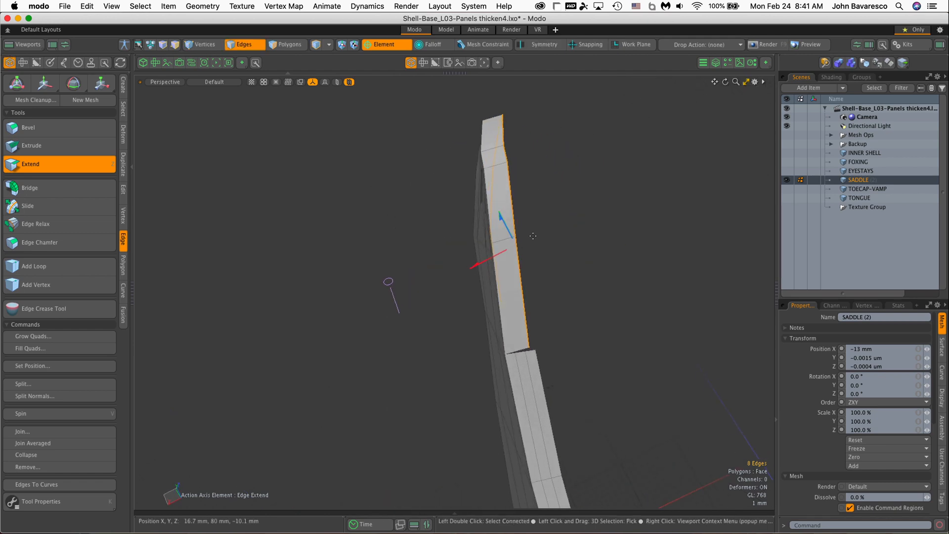
left_click_drag(516, 201, 516, 205)
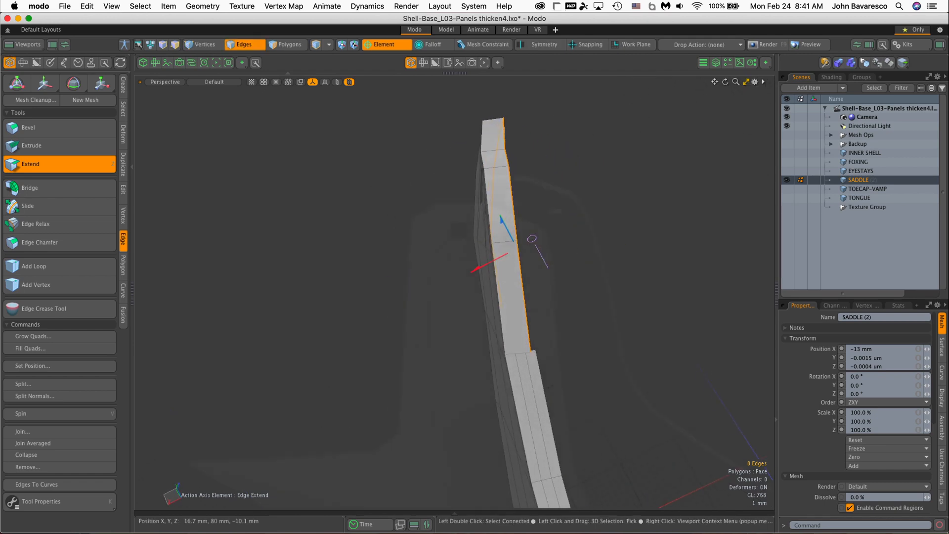
Divide the Edge Extend strip around the tip into 3 segments and finish the extension.
left_click_drag(524, 242, 488, 249, "alt")
left_click(88, 497)
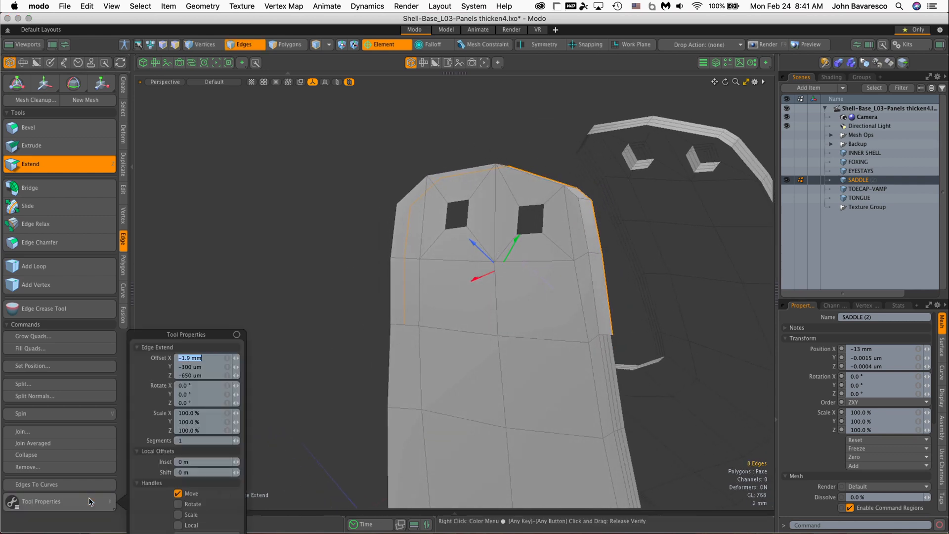
left_click_drag(186, 329, 295, 136)
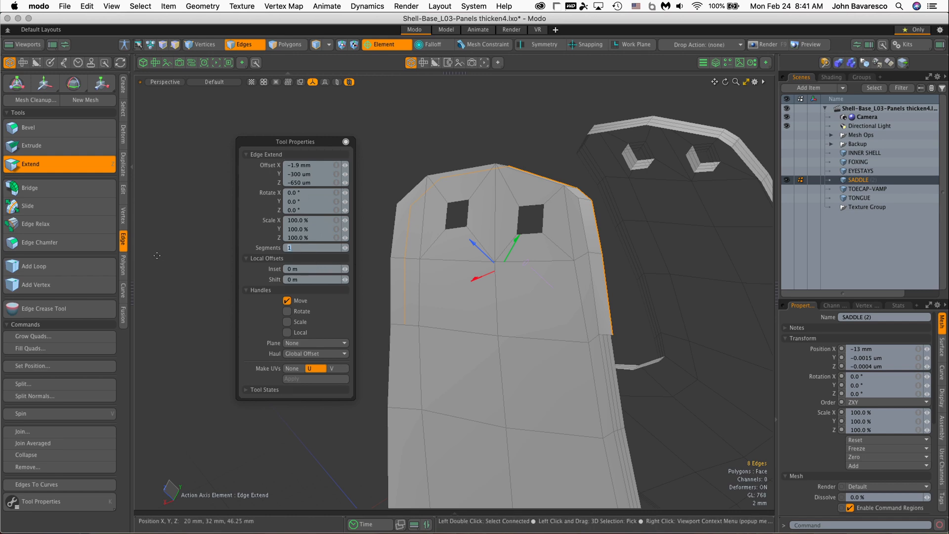
scroll(604, 263, "up", 5)
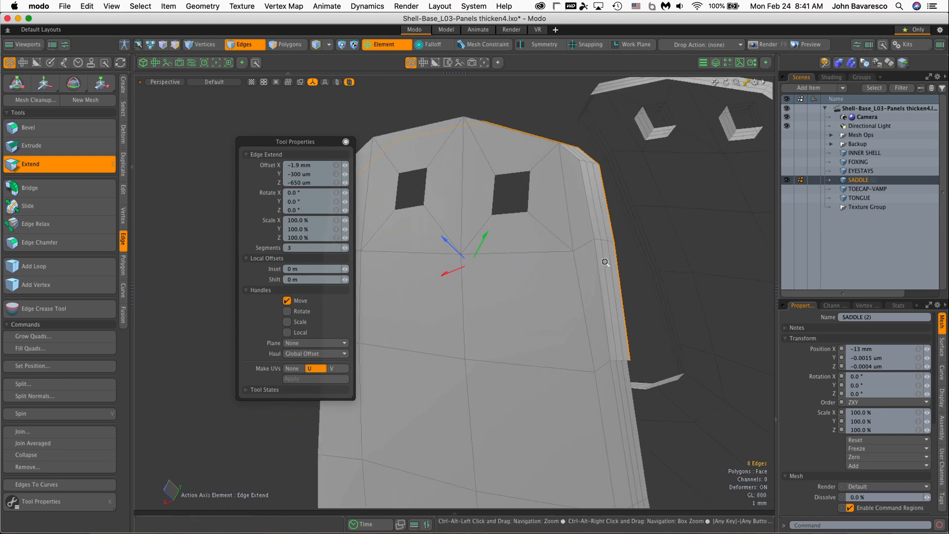
key("space")
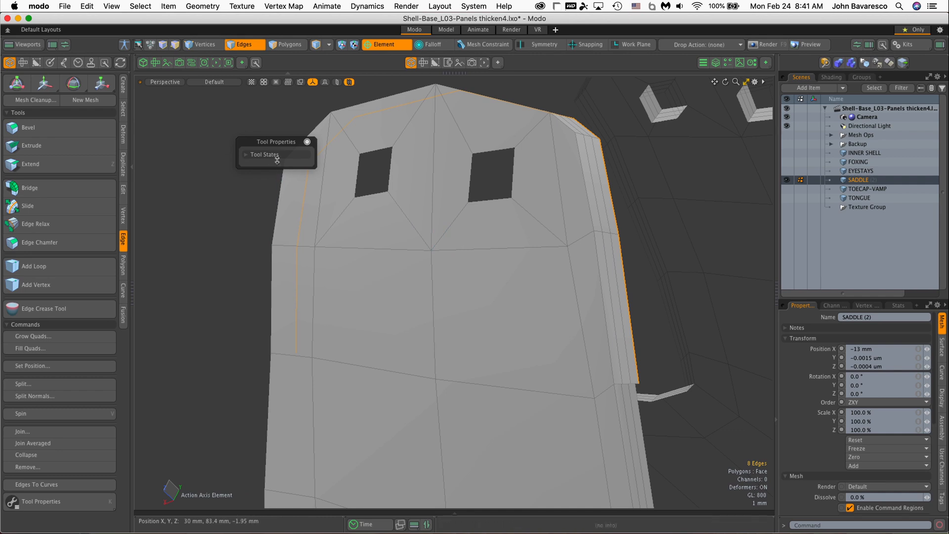
Weld the extended strip's lower end vertices onto the existing thickness vertices to close the gap on one side of the strap.
left_click_drag(602, 313, 410, 246, "alt")
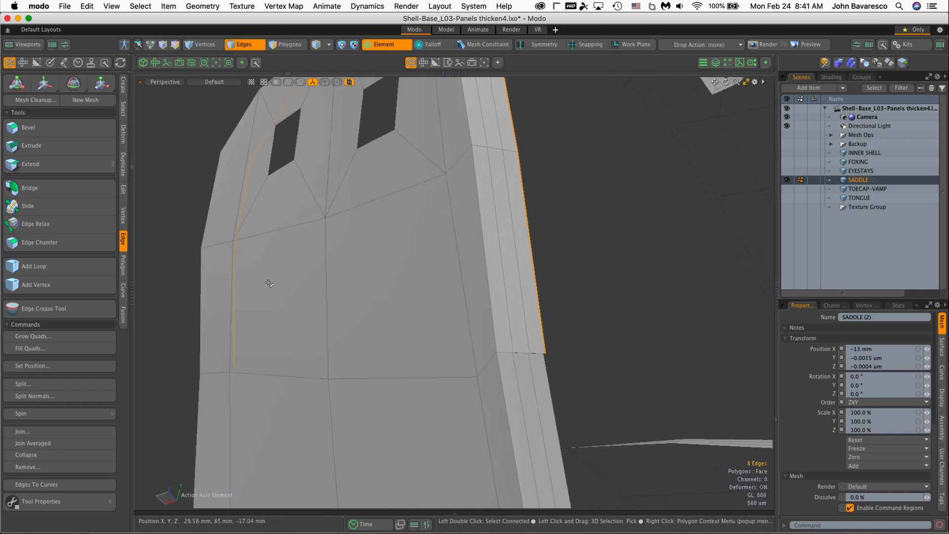
left_click(123, 205)
left_click(123, 221)
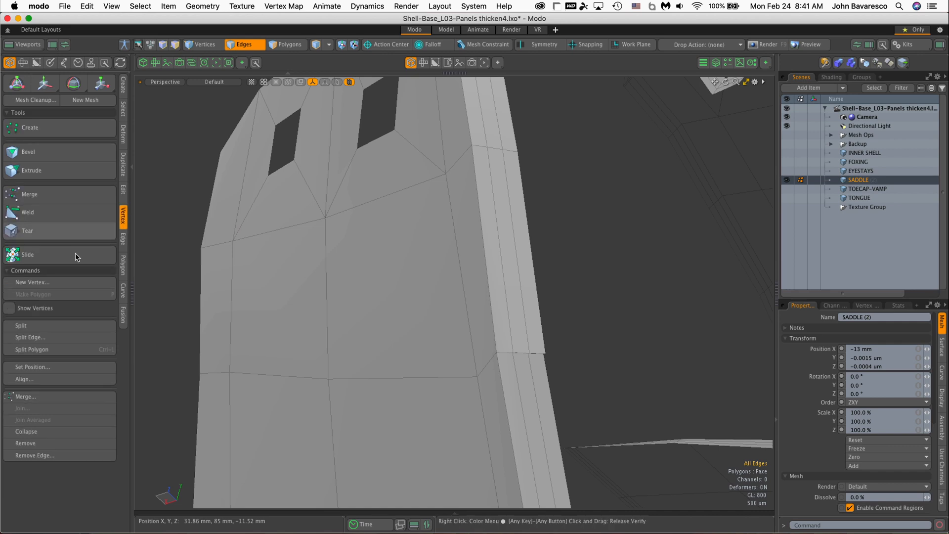
left_click(63, 212)
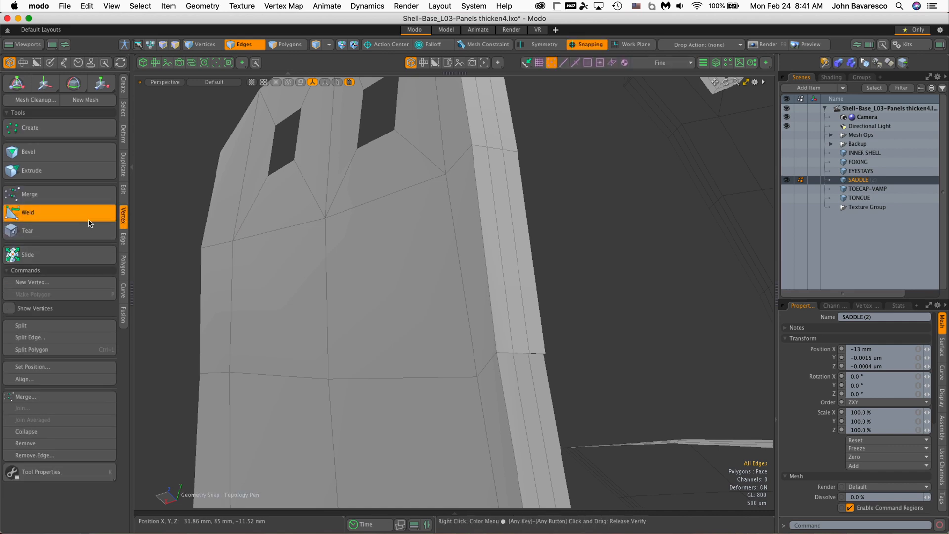
scroll(528, 373, "up", 5)
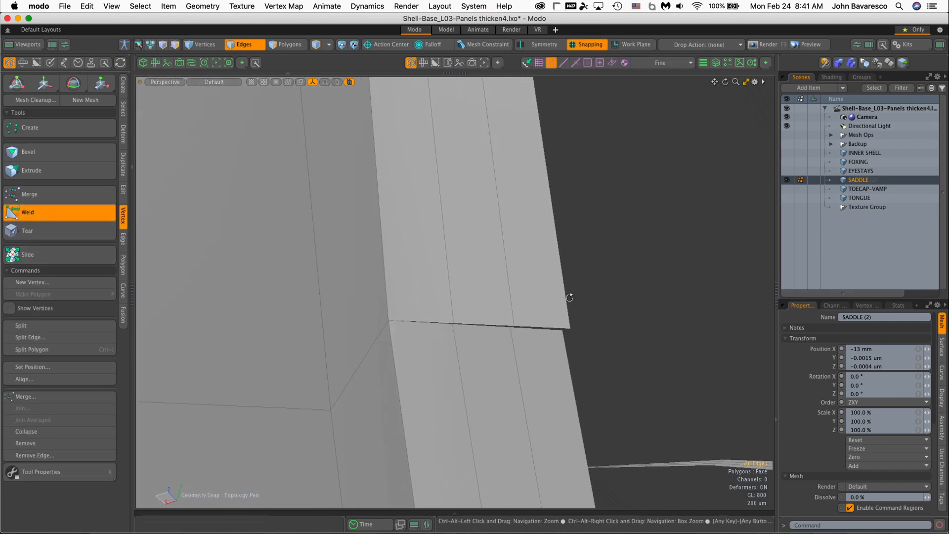
left_click_drag(571, 326, 476, 324)
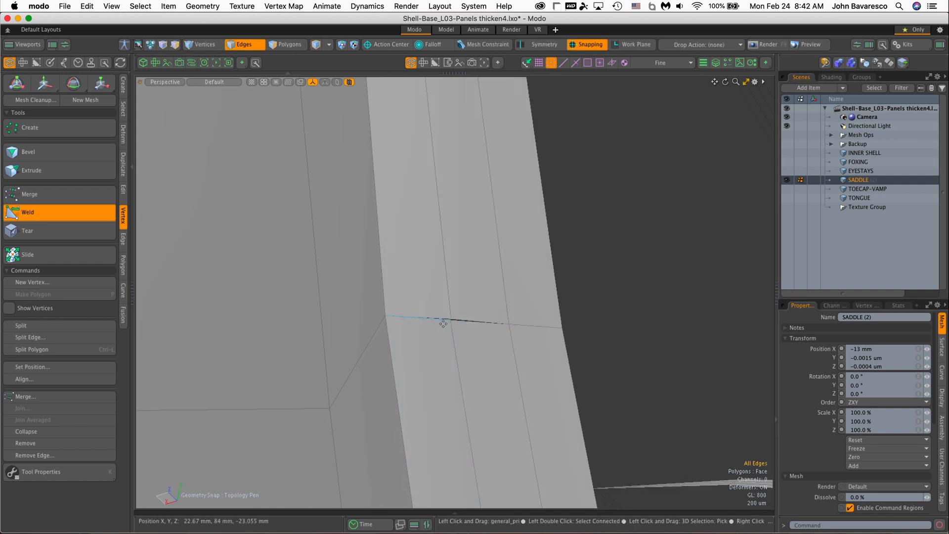
Weld the matching end vertices on the strap's opposite side to close the wedge-shaped gap in the thickness.
left_click_drag(475, 287, 445, 302, "ctrl+alt")
left_click_drag(335, 316, 453, 258, "alt+shift")
left_click_drag(267, 284, 619, 297, "alt")
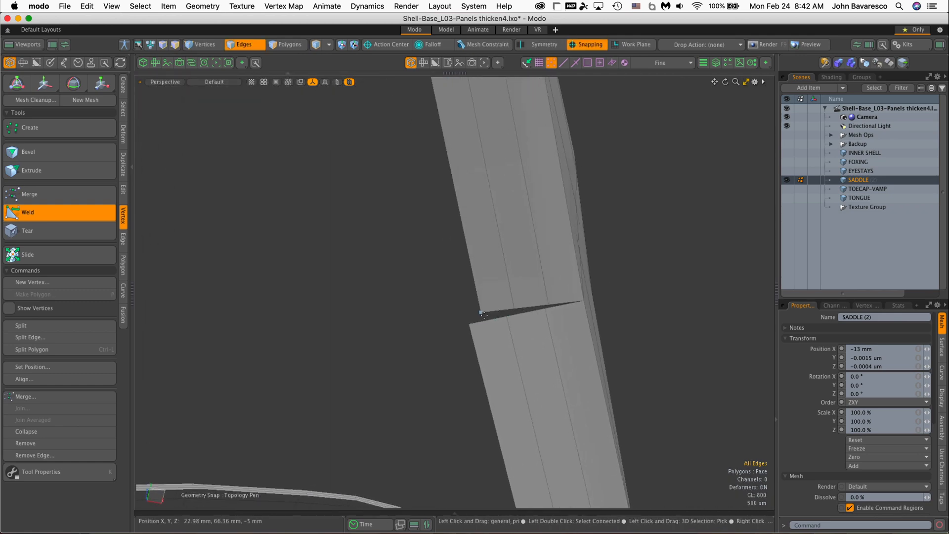
left_click_drag(481, 311, 603, 304)
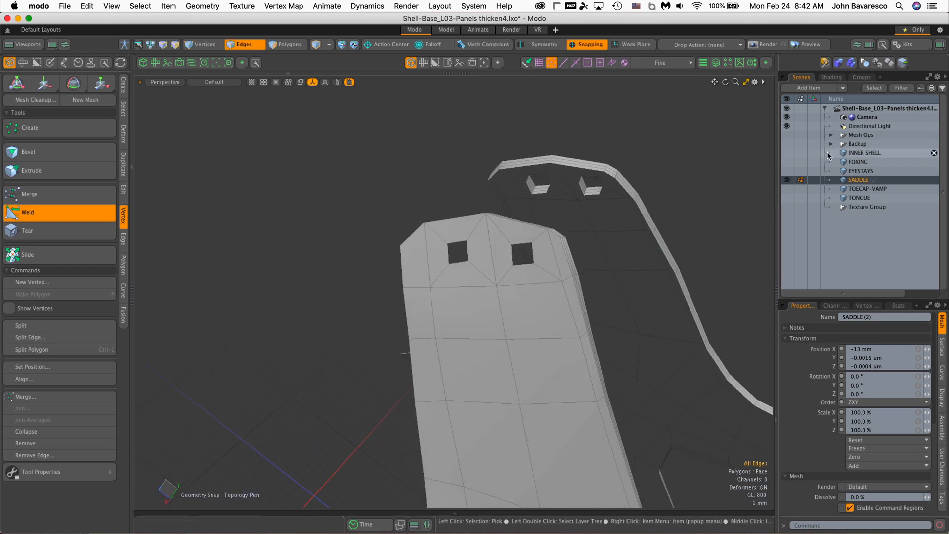
Show the INNER SHELL mesh again and inspect how the rebuilt tip sits against it.
left_click(790, 155)
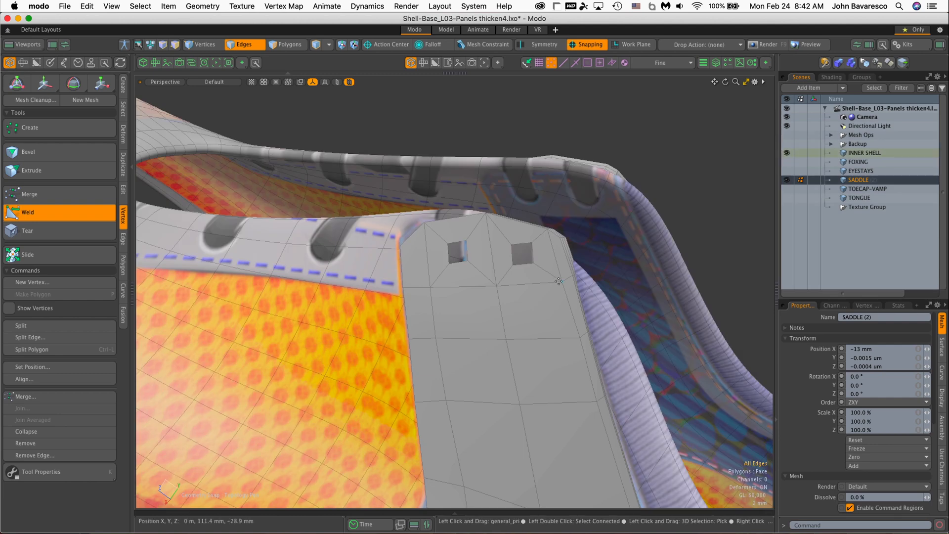
scroll(561, 282, "up", 3)
left_click_drag(562, 282, 586, 252, "alt")
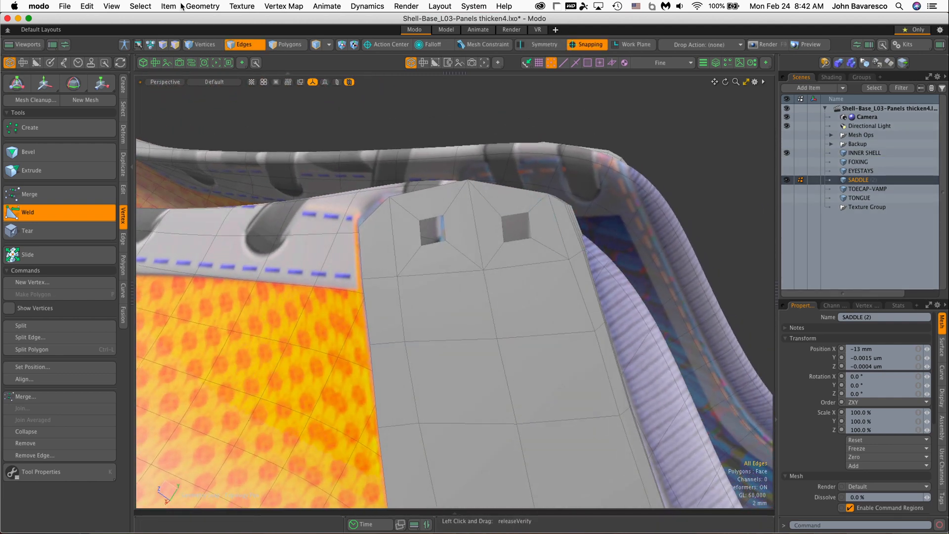
Select three edges across the strap's thickness on the collar side and adjust them against the inner shell.
left_click(232, 45)
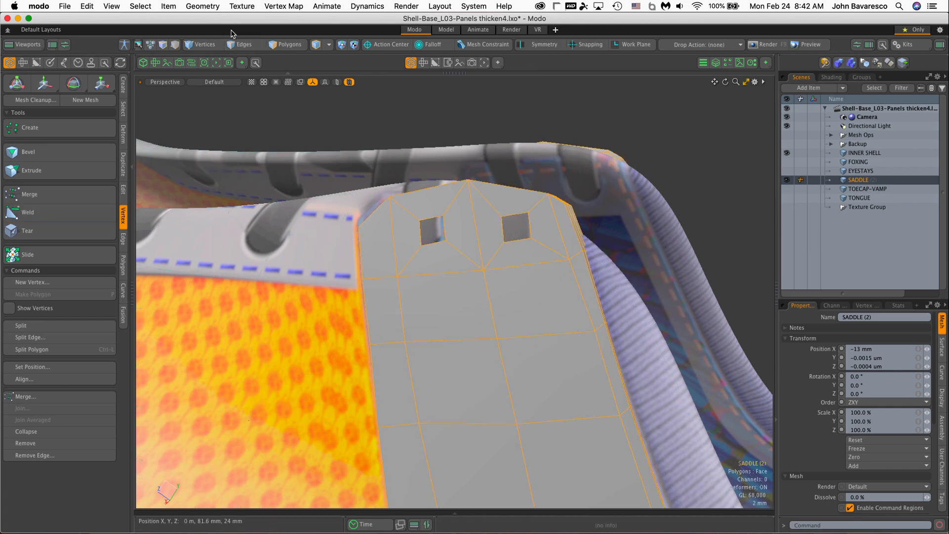
left_click(244, 45)
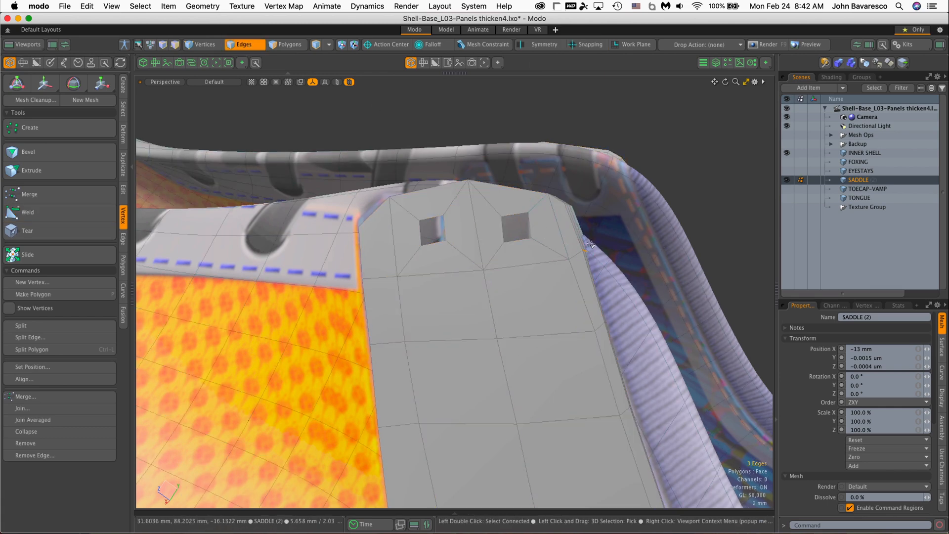
key("b")
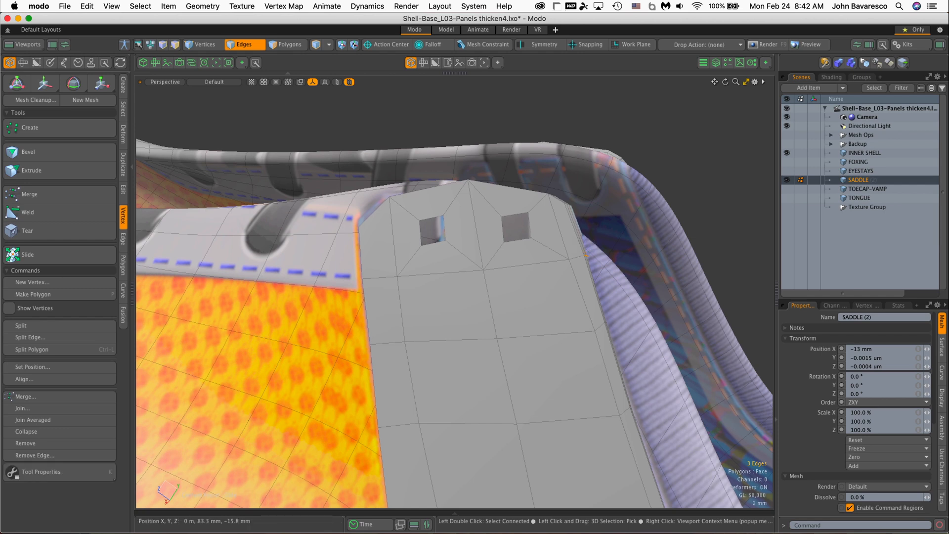
key("space")
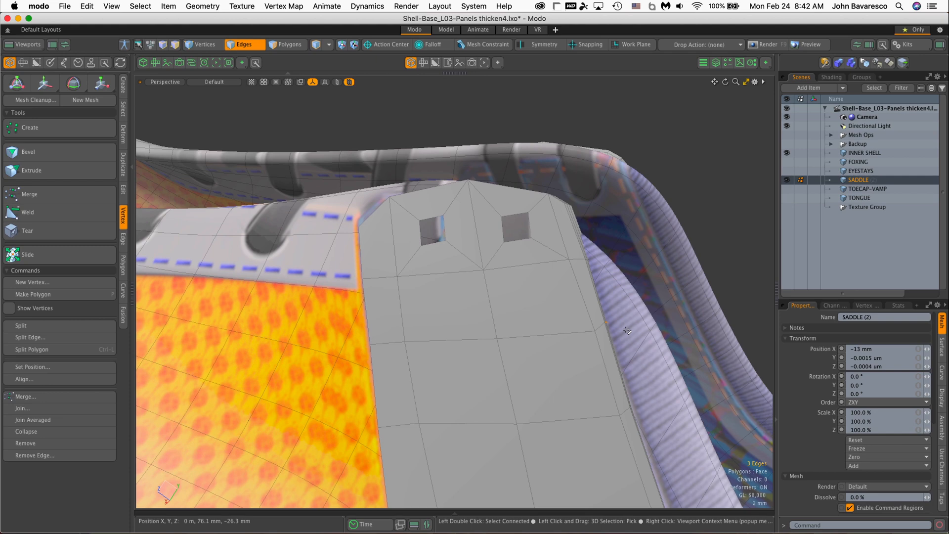
key("alt+c")
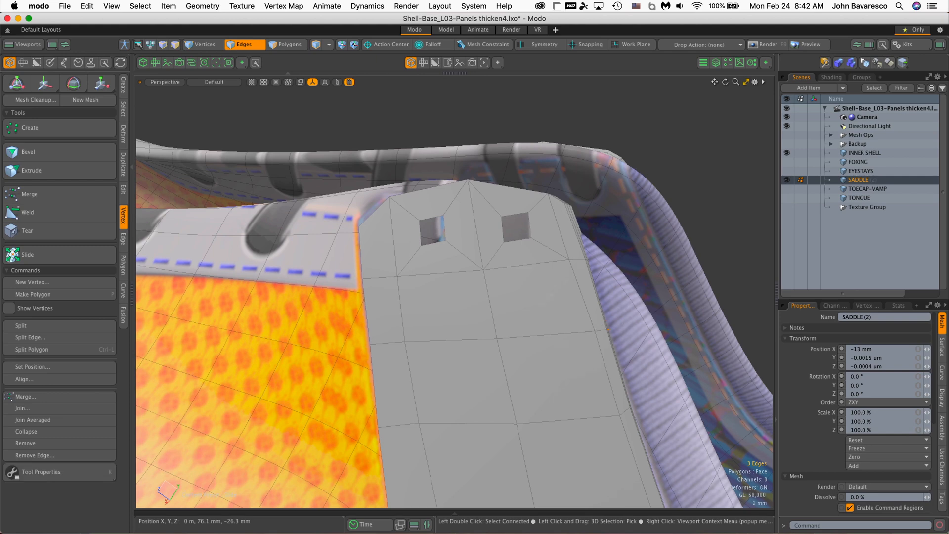
Move the three edges across the thickness below the eyelets slightly toward the inner shell on the orange fabric side.
left_click_drag(576, 326, 584, 297, "ctrl+alt")
left_click_drag(514, 279, 557, 298, "alt")
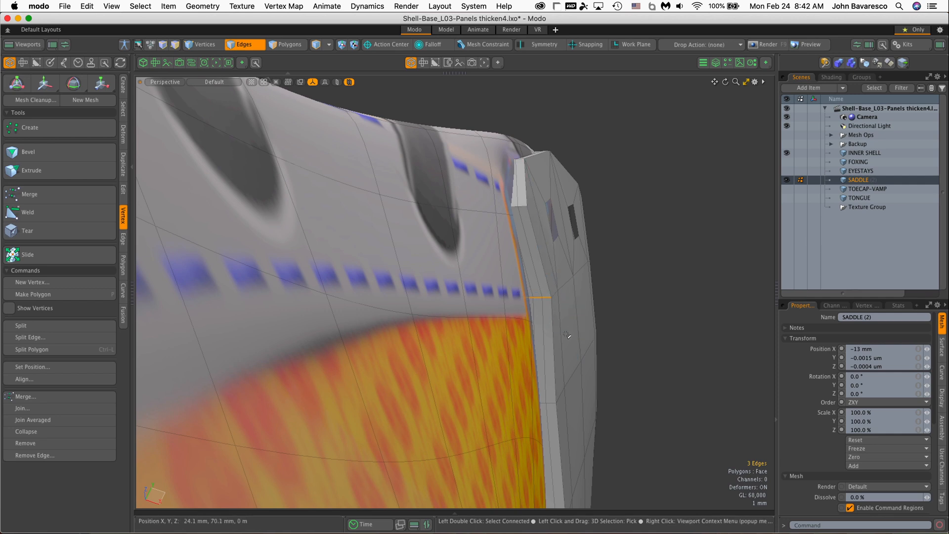
key("w")
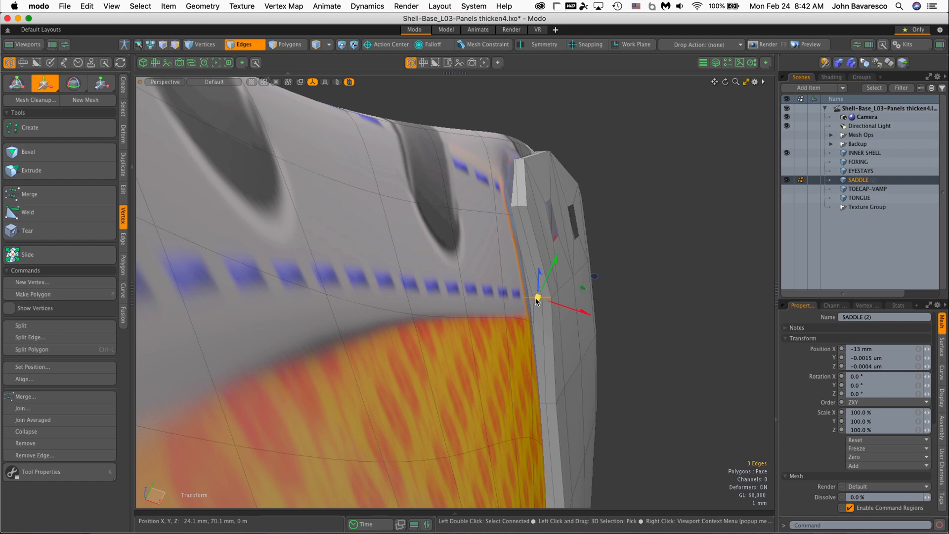
left_click_drag(535, 297, 529, 298)
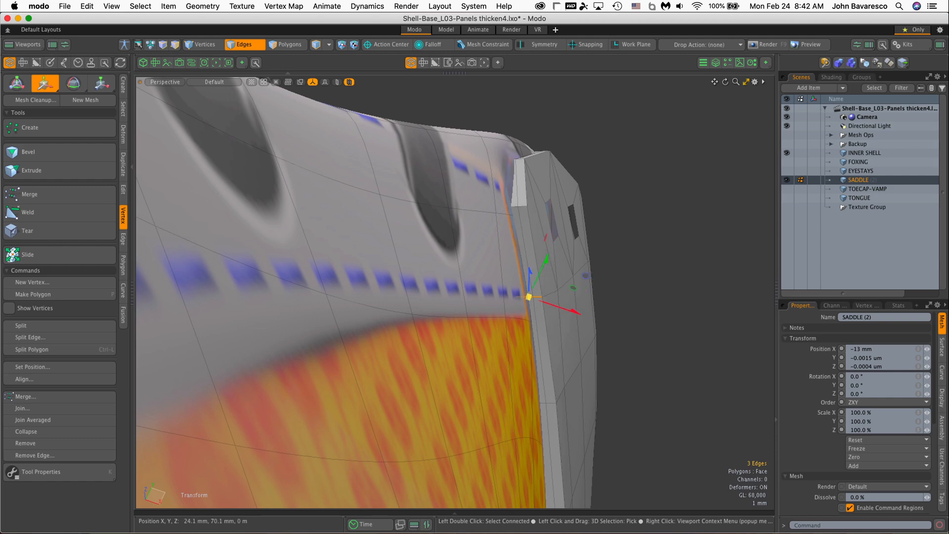
left_click_drag(306, 292, 489, 205, "alt")
key("space")
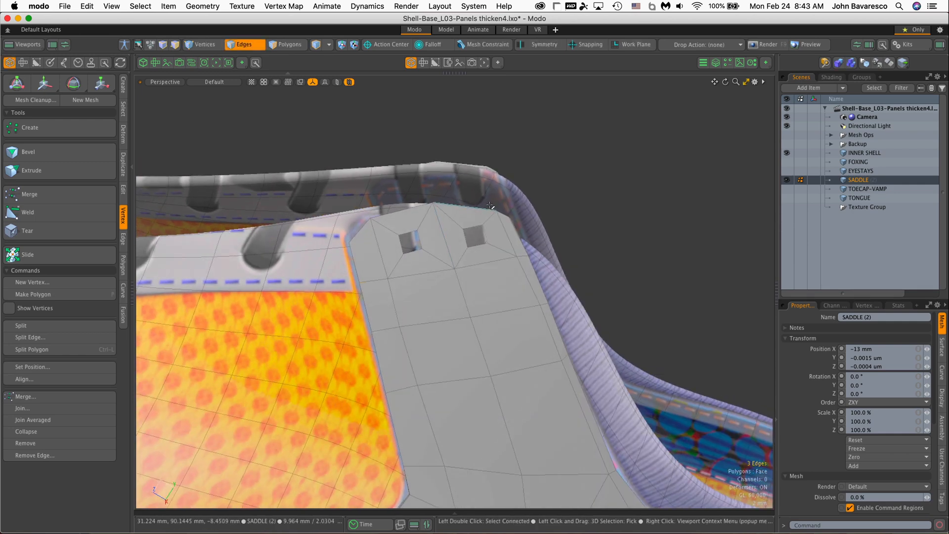
Resize the Element Move influence at the tip's upper edge, drop the tool and clear the edge selection.
key("t")
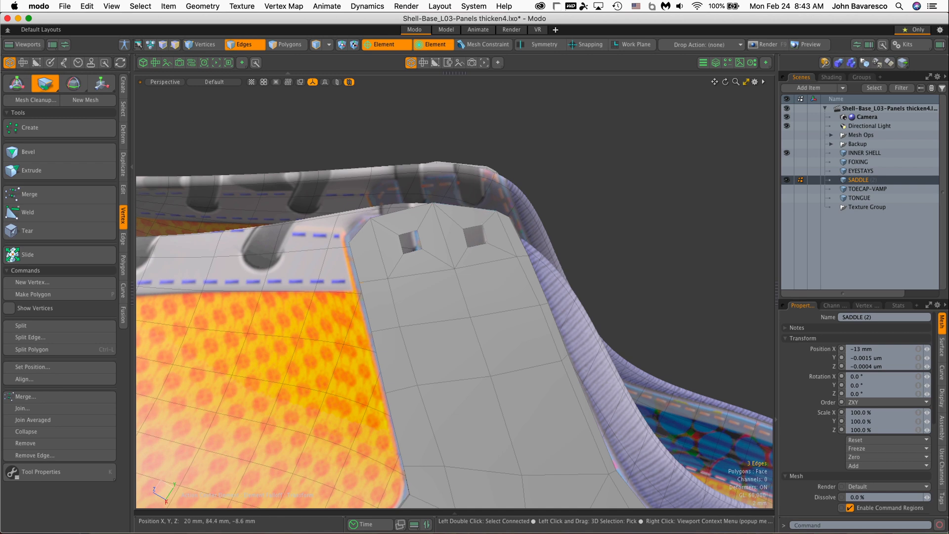
mouse_move(483, 225)
right_mouse_down()
mouse_move(499, 205)
mouse_move(484, 222)
right_mouse_up()
key("Escape")
key("Escape")
key("Escape")
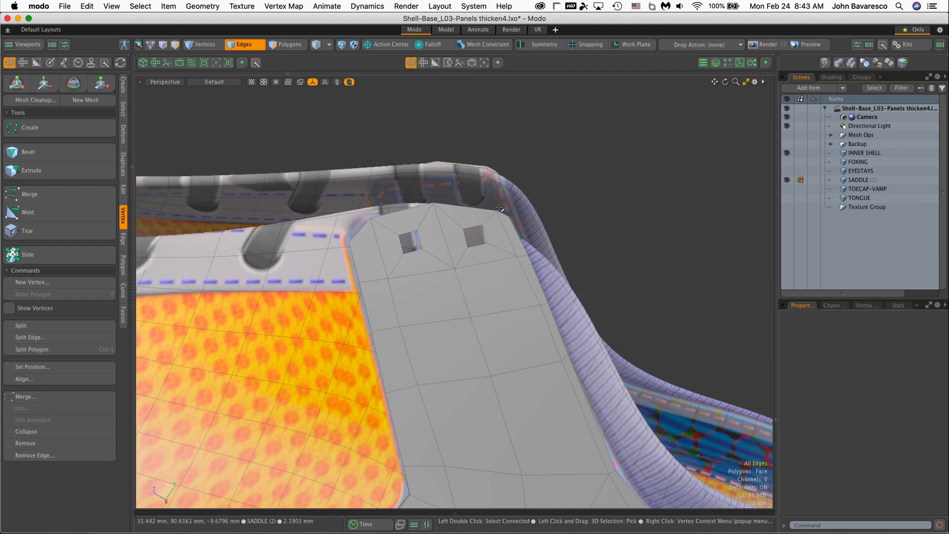
Nudge the thickness edges along the top of the tip into the inner shell with Element Move, adjusting its influence size.
left_click_drag(499, 209, 415, 377, "alt")
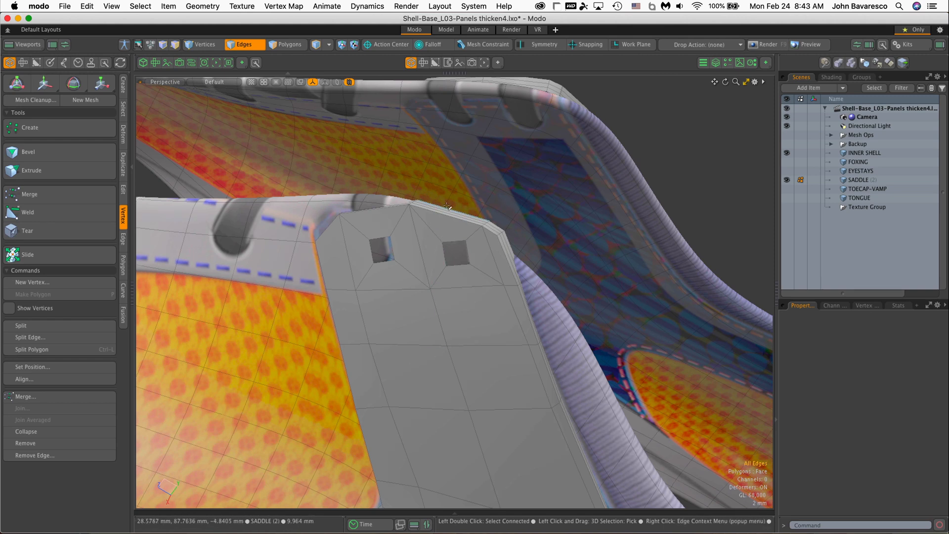
key("t")
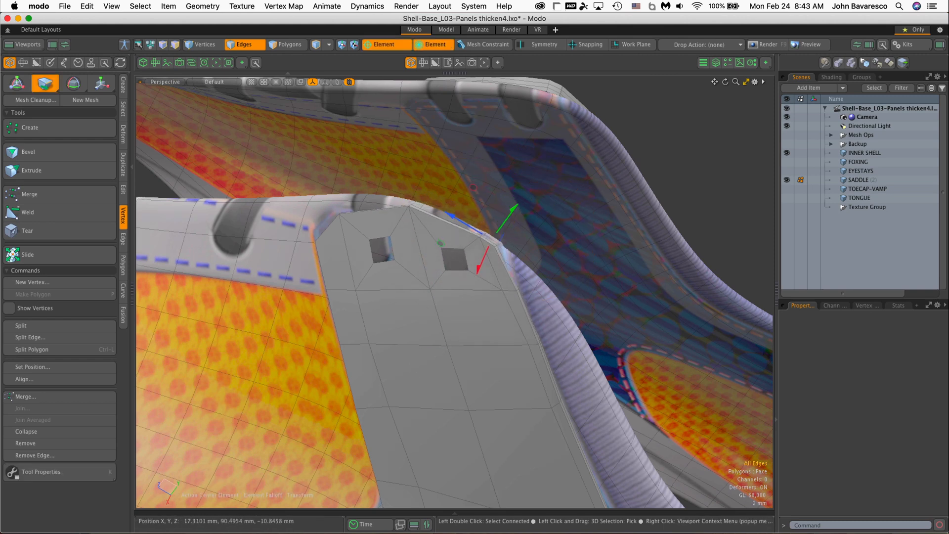
left_click_drag(492, 238, 490, 243)
left_click_drag(479, 274, 678, 191, "alt")
left_click(543, 179)
right_click_drag(519, 183, 537, 184)
left_click(540, 180)
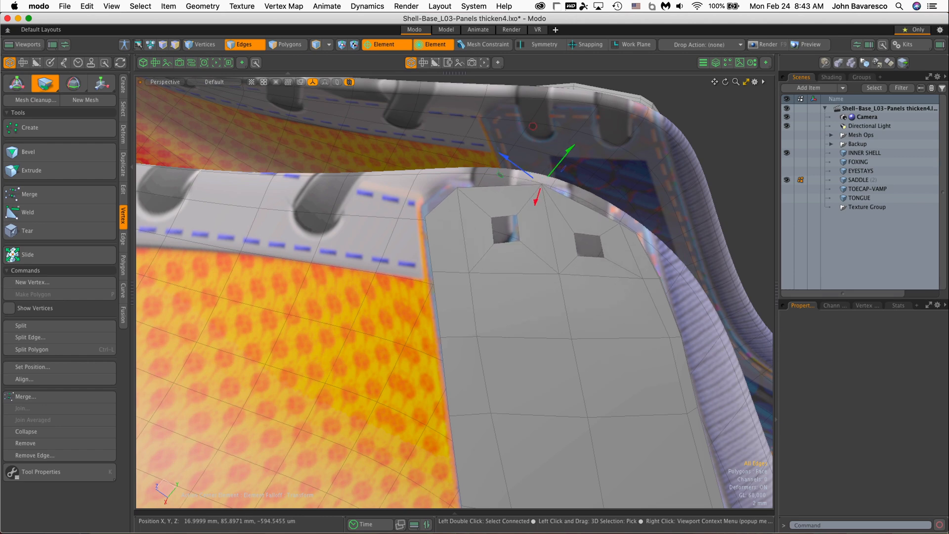
Turn on subdivision smoothing for the saddle and view the rounded eyelet tip up close.
left_click_drag(540, 181, 518, 233, "alt")
scroll(578, 250, "up", 5)
key("Tab")
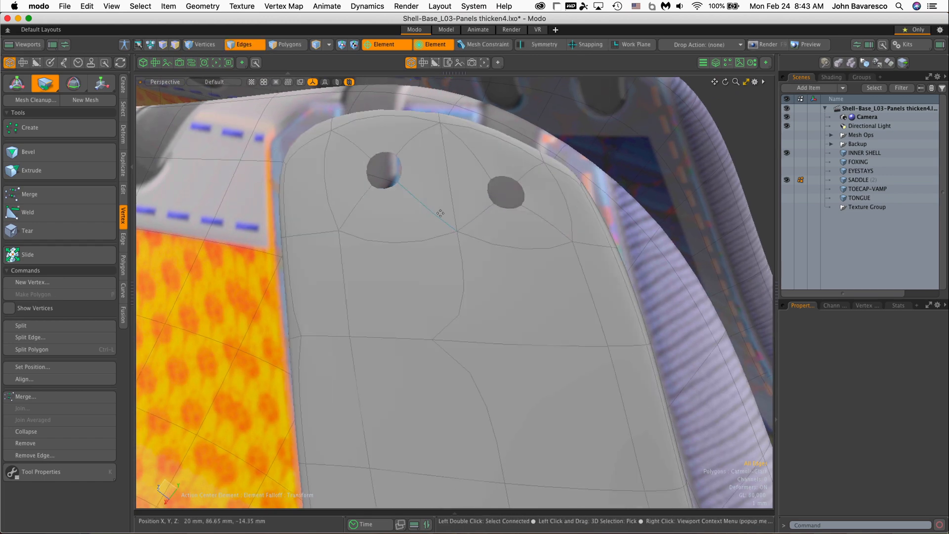
Hide the INNER SHELL mesh and inspect the saddle's eyelet tip with subdivision smoothing off, ending with smoothing on.
scroll(478, 218, "down", 3)
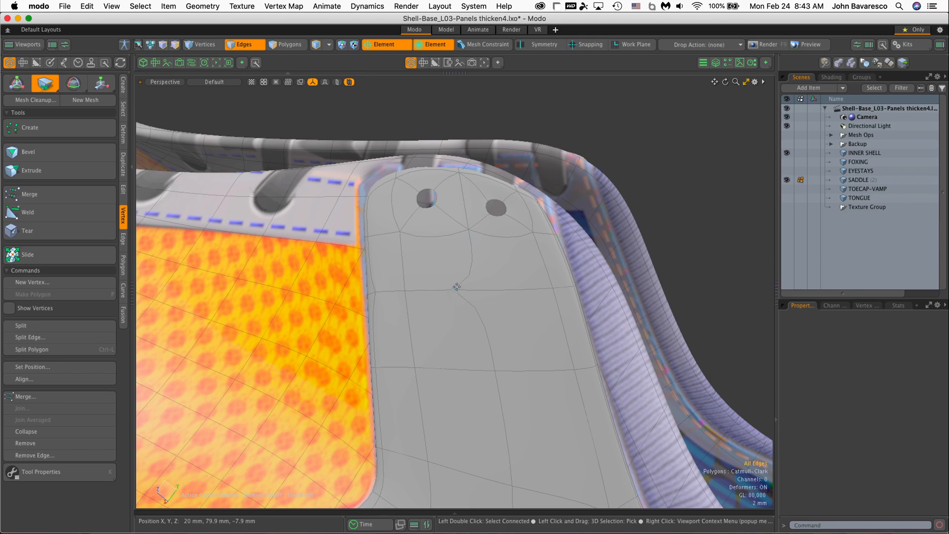
key("Tab")
left_click_drag(463, 287, 490, 293, "alt")
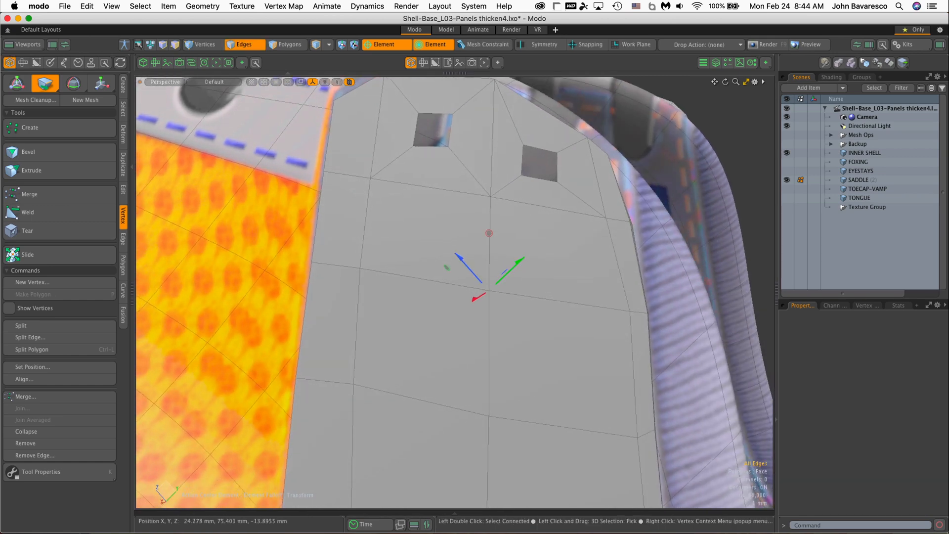
left_click_drag(482, 287, 501, 301, "ctrl+alt")
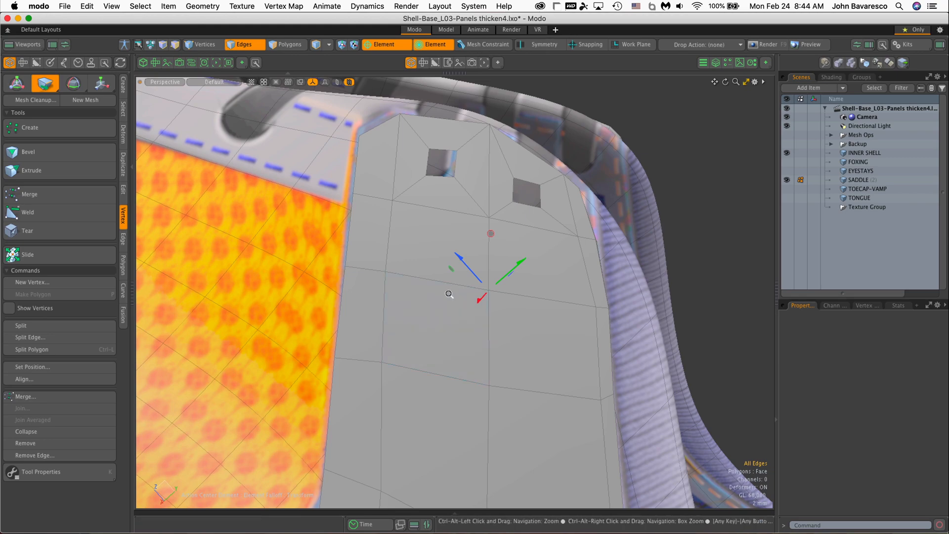
left_click_drag(449, 295, 416, 311, "alt")
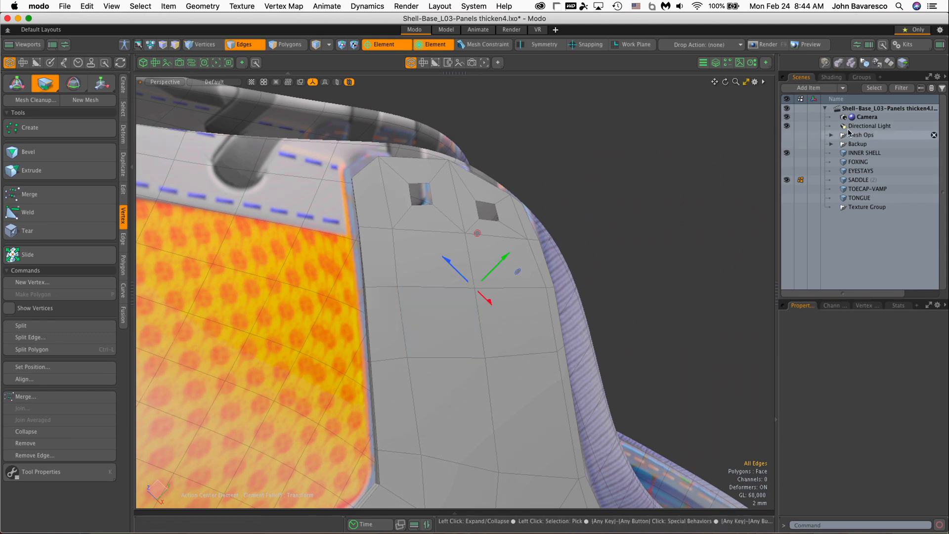
left_click(787, 153)
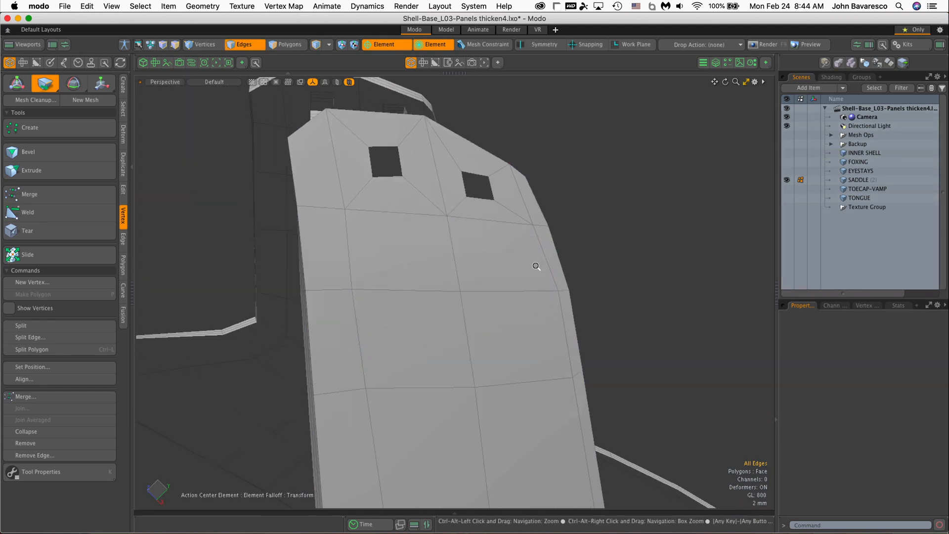
key("Tab")
left_click_drag(486, 288, 373, 240, "alt")
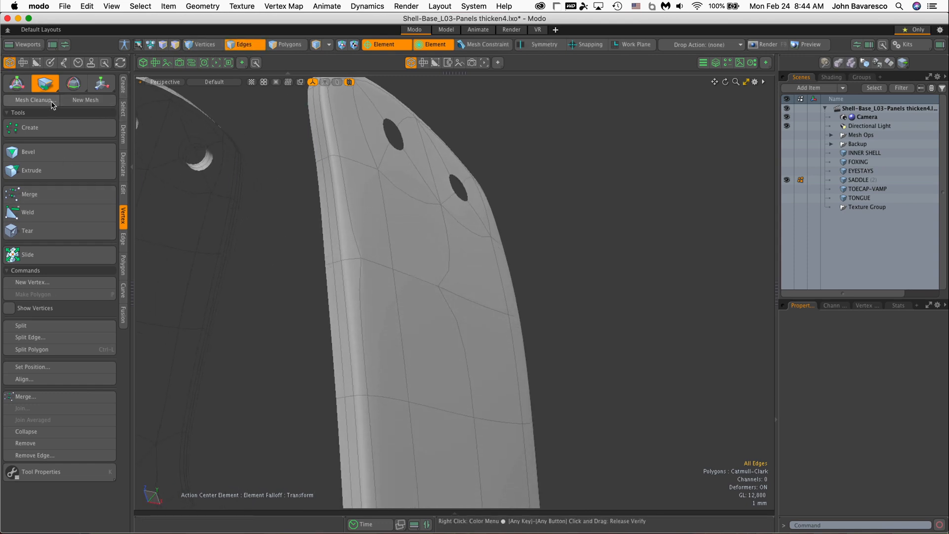
Run Mesh Cleanup on the saddle mesh with the dialog's existing options and close its report.
left_click(34, 100)
left_click(572, 250)
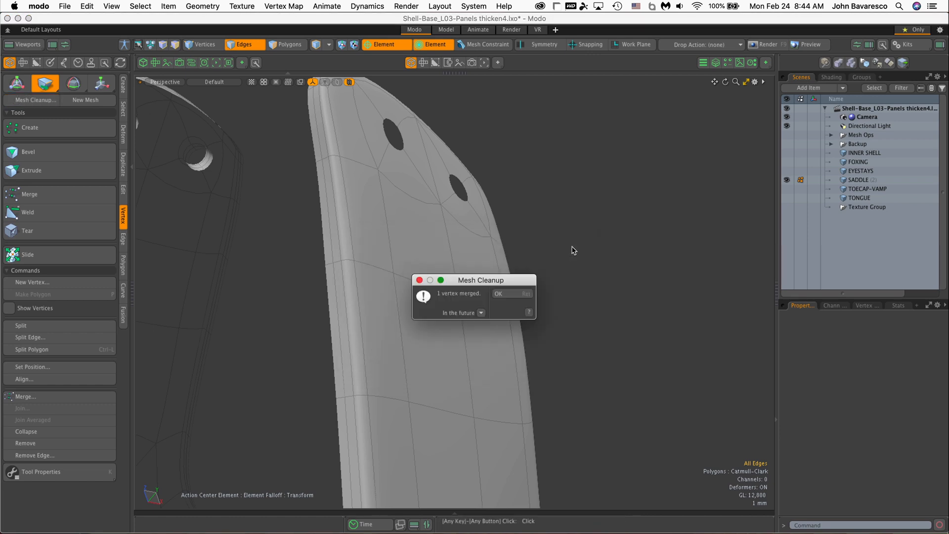
left_click(497, 293)
left_click_drag(511, 291, 437, 341, "alt")
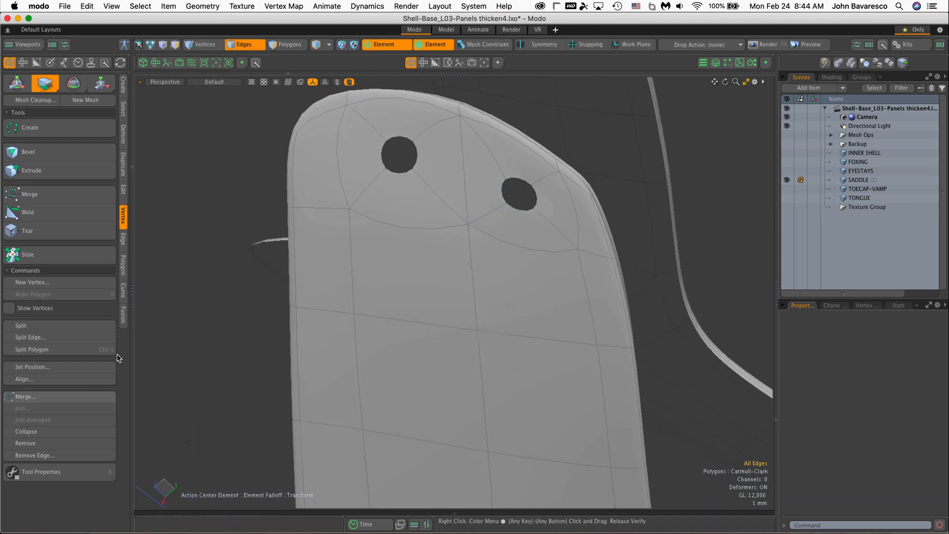
Drop Element Move and round the edge loop of the eyelet hole nearer the tip's sloping side with Radial Align.
left_click(123, 86)
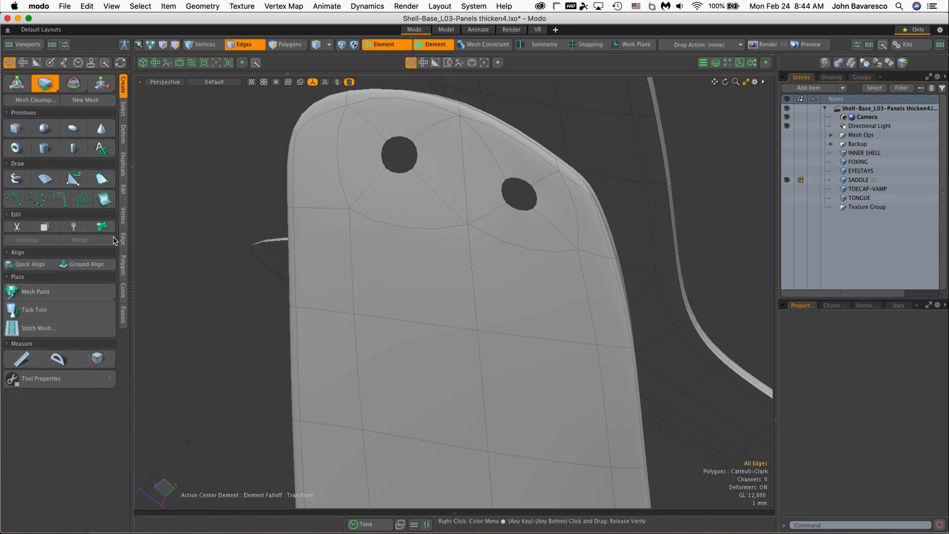
left_click(124, 118)
left_click(124, 144)
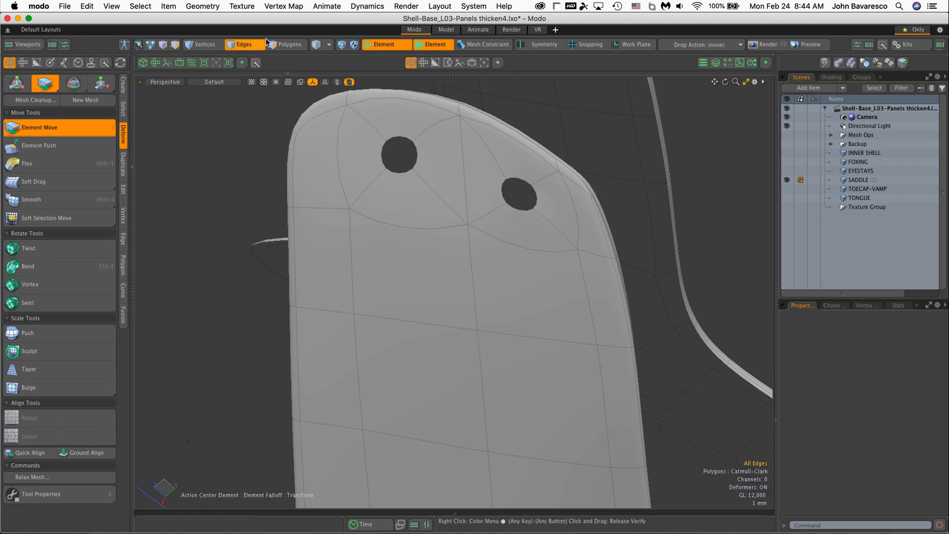
left_click(260, 47)
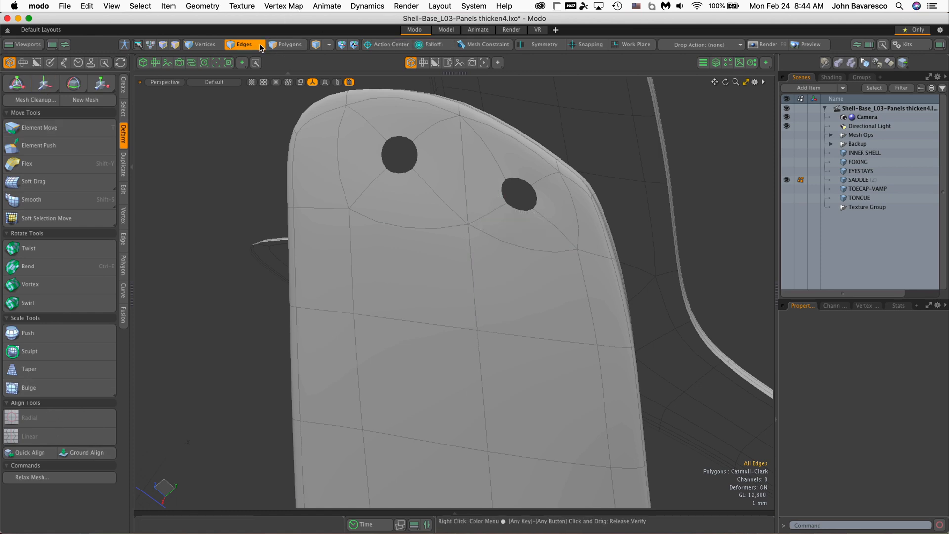
double_click(525, 210)
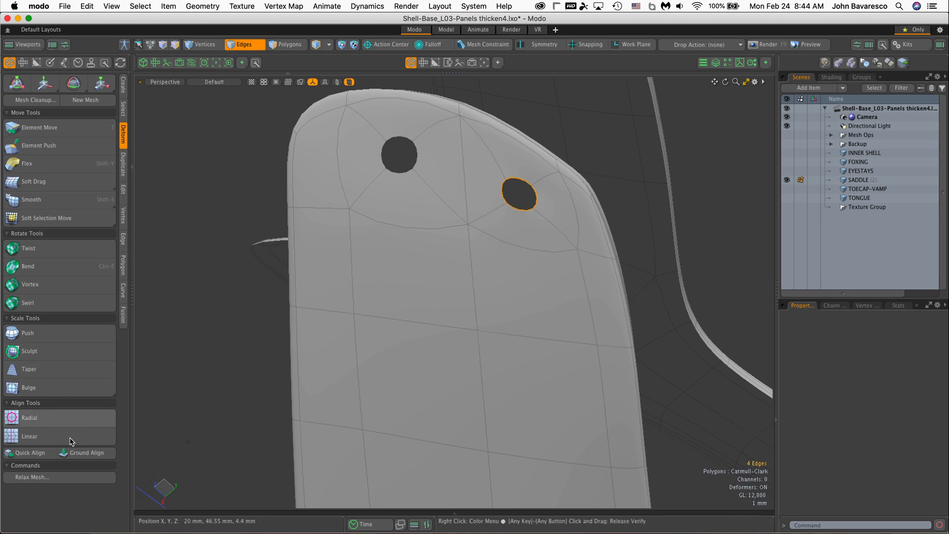
left_click(30, 418)
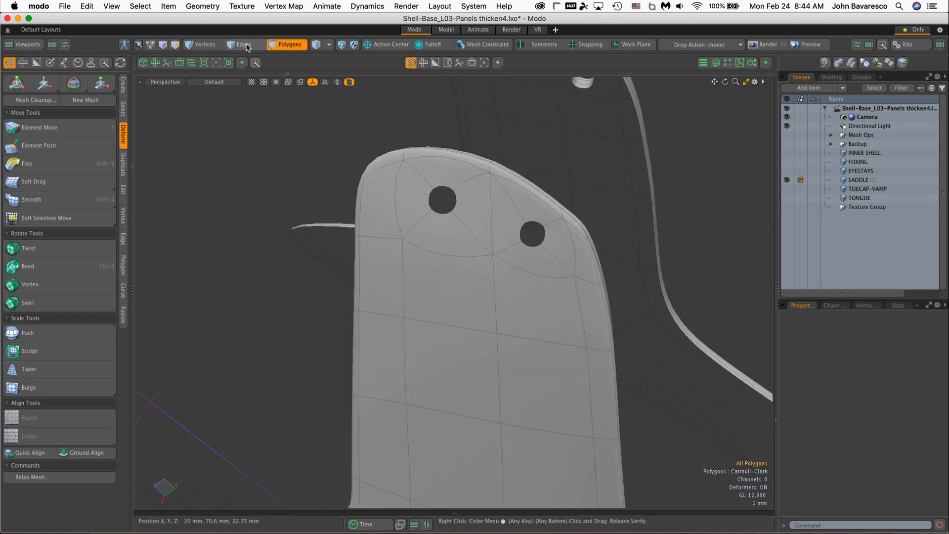
Select the edge loops of both eyelet holes, extend them -1.5 mm along X and open the Edge Extend properties.
double_click(543, 239, "shift")
left_click_drag(284, 303, 304, 296, "alt")
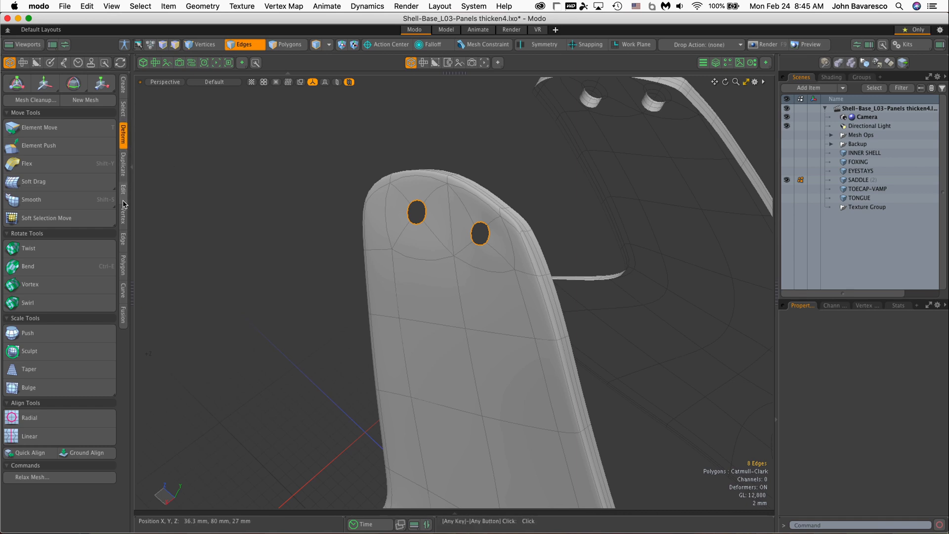
left_click(124, 239)
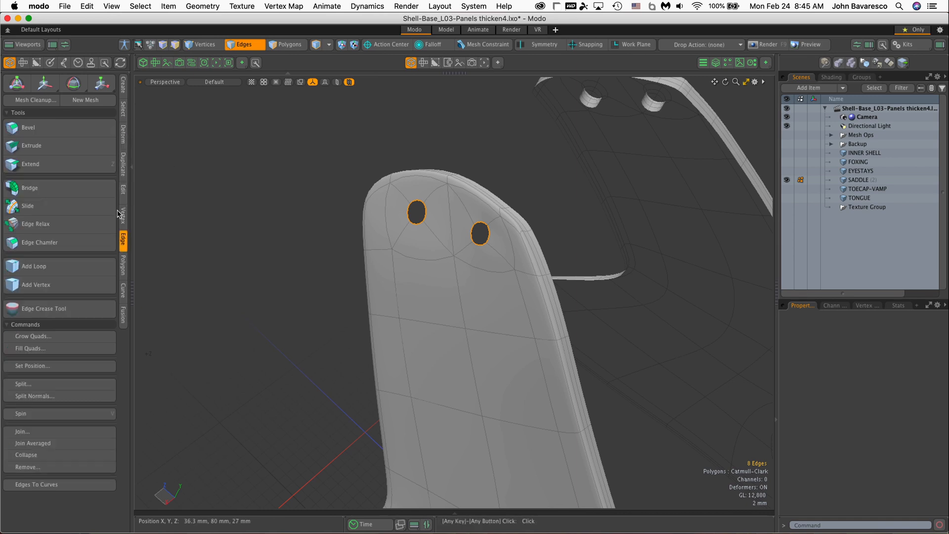
left_click(31, 165)
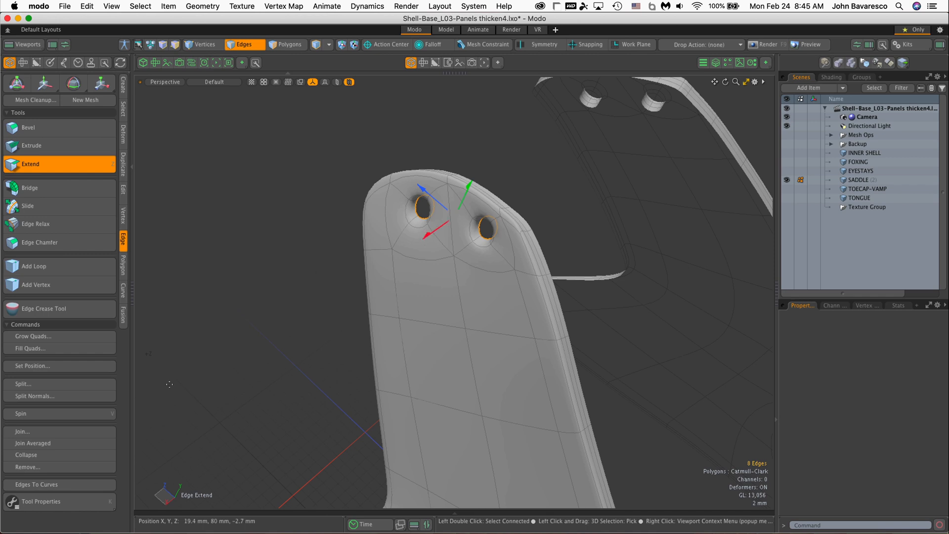
left_click(50, 501)
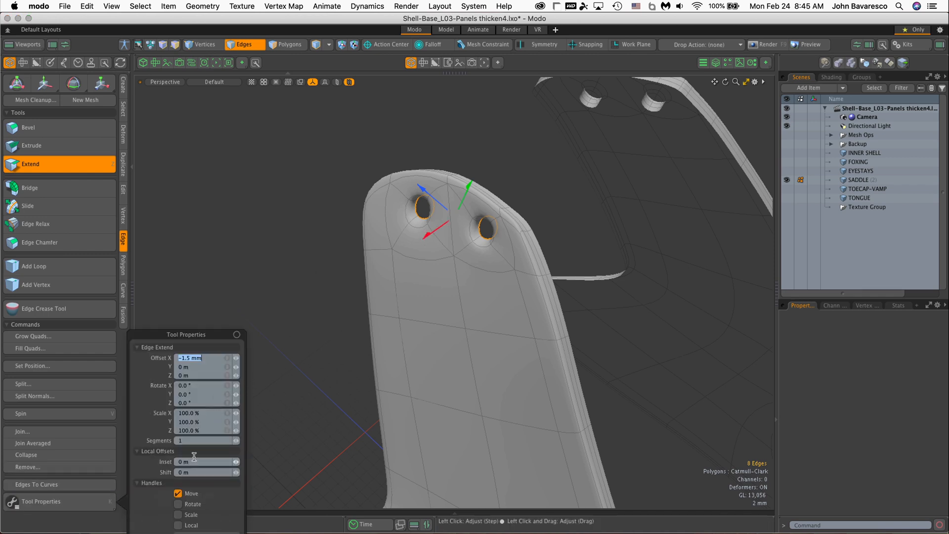